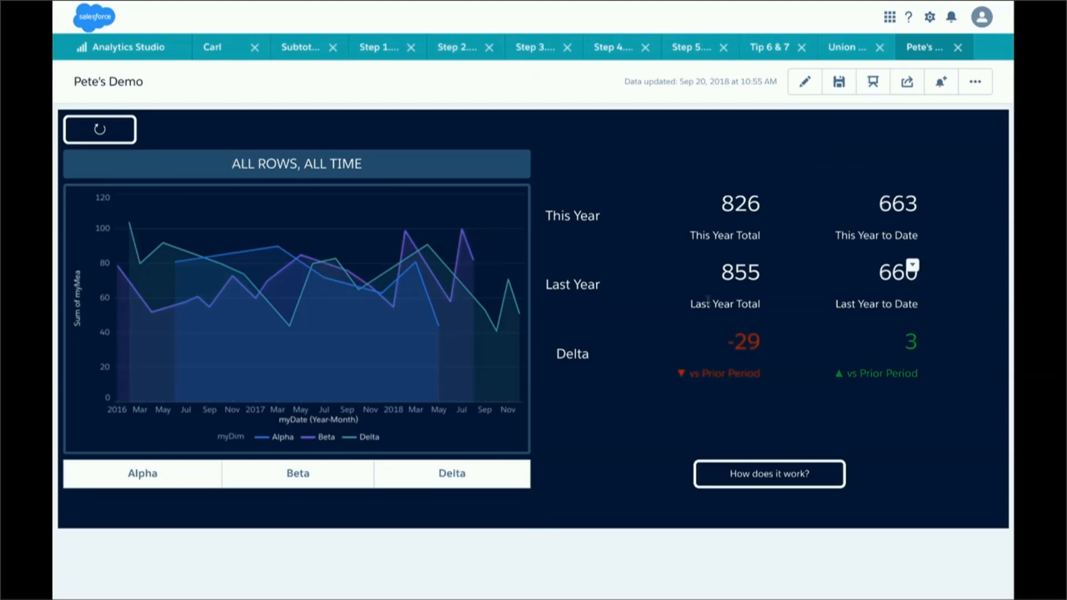
- Filter the dashboard by Alpha, Beta and Delta in turn to compare the chart and KPI values
click(153, 476)
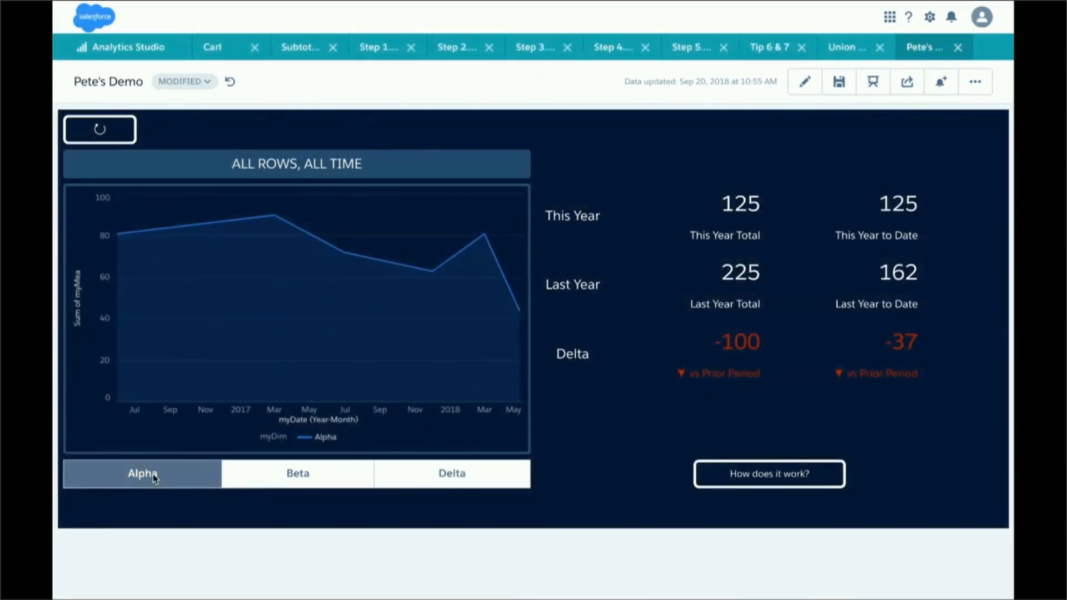
click(298, 490)
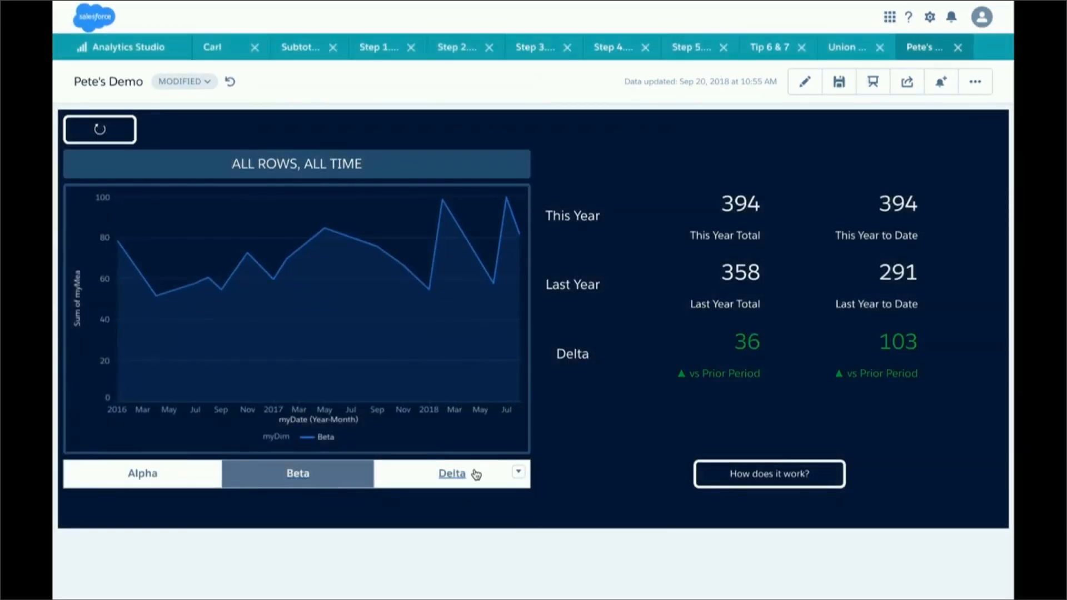
click(476, 474)
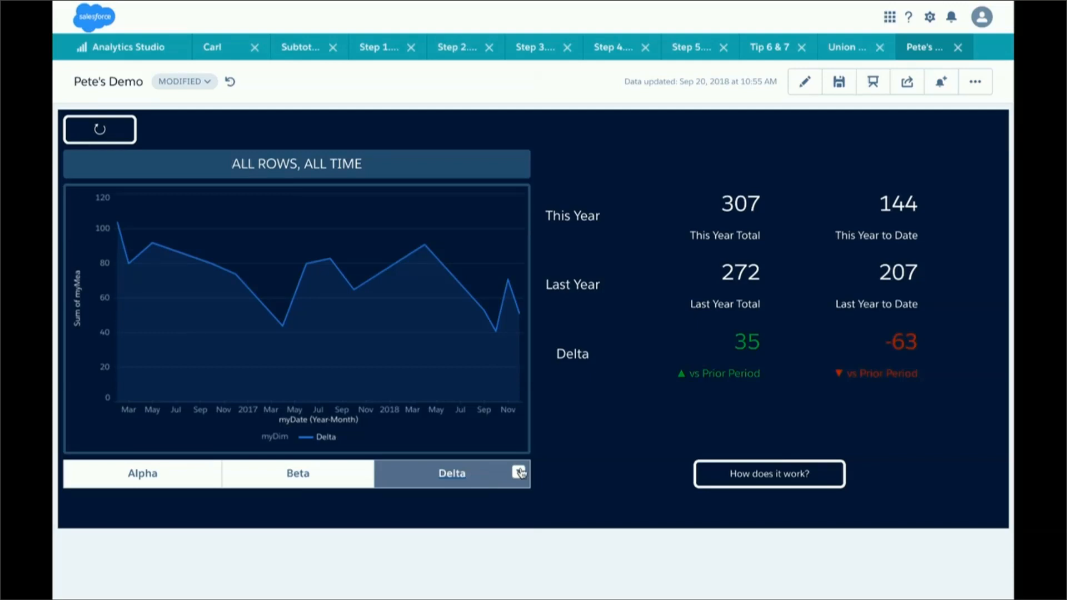
- Clear the Delta filter on the compare table explanation page and continue to the Change the Grain page
click(710, 481)
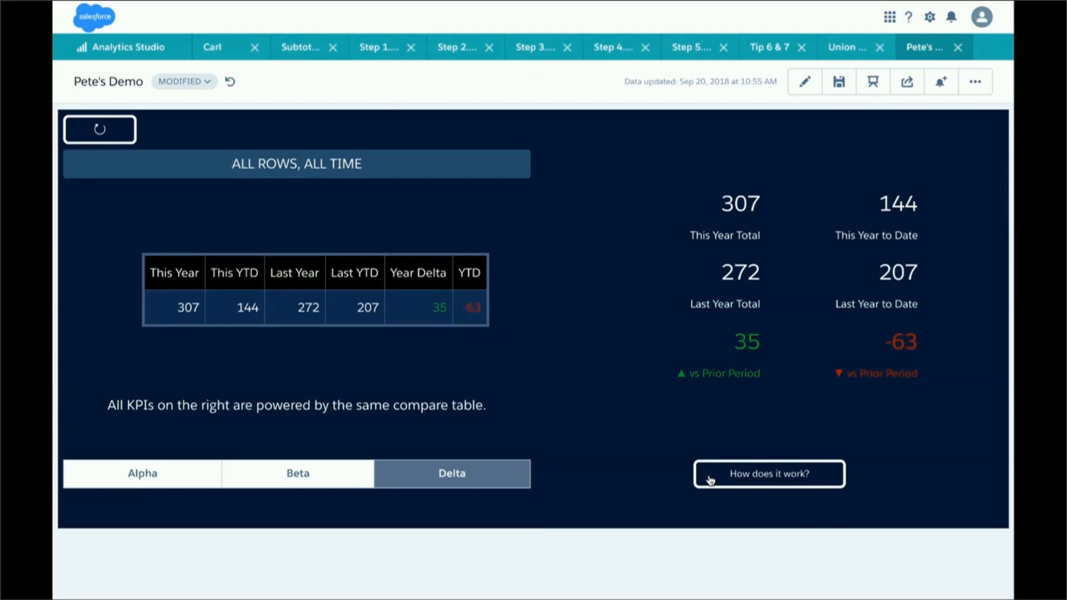
click(467, 474)
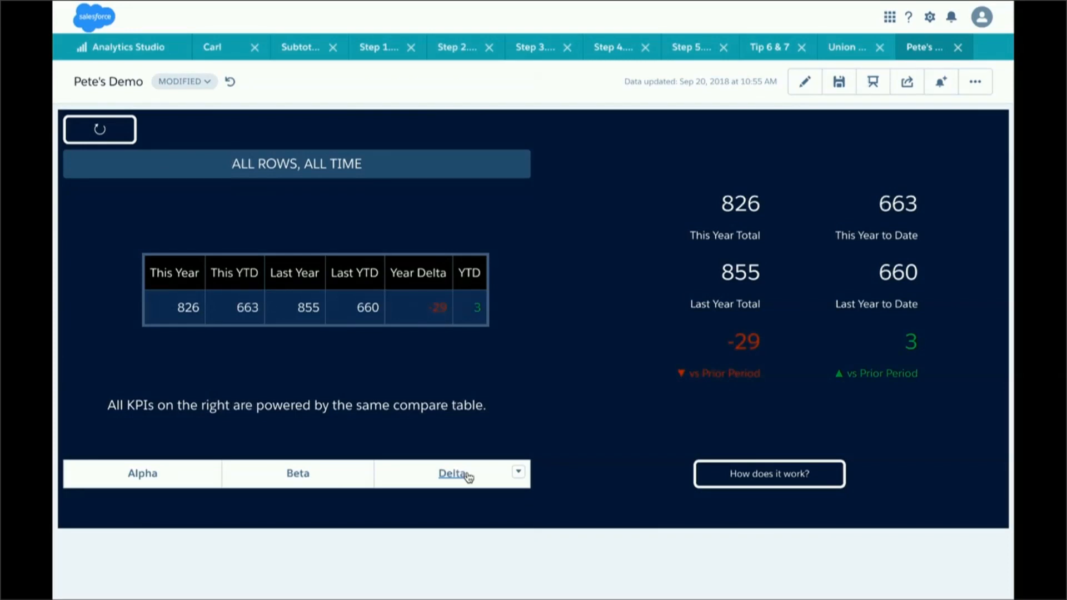
click(730, 480)
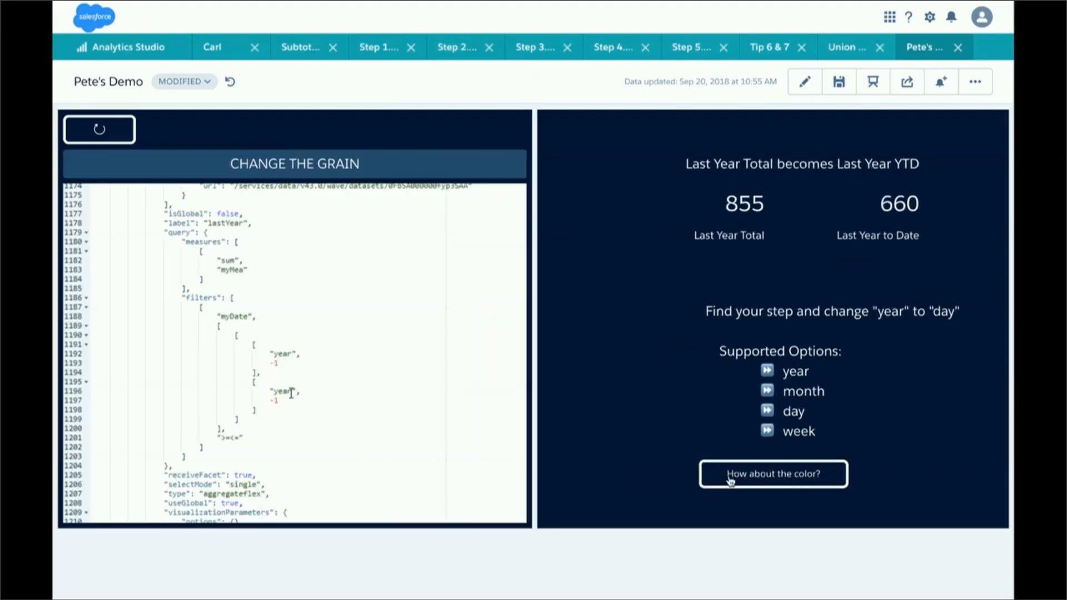
double_click(282, 389)
text(day)
key(Down)
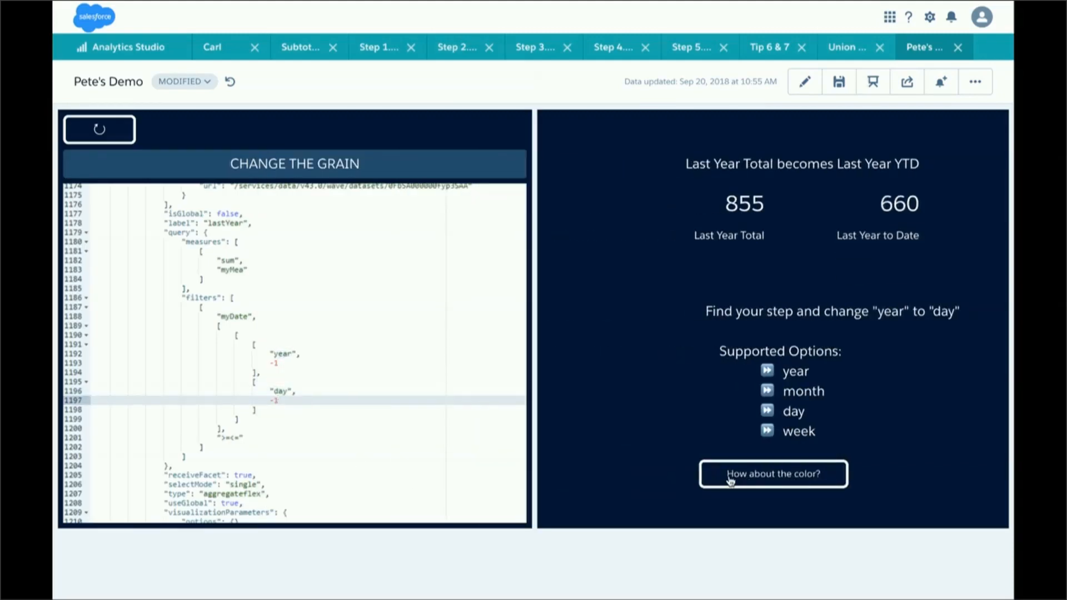
key(BackSpace)
text(305)
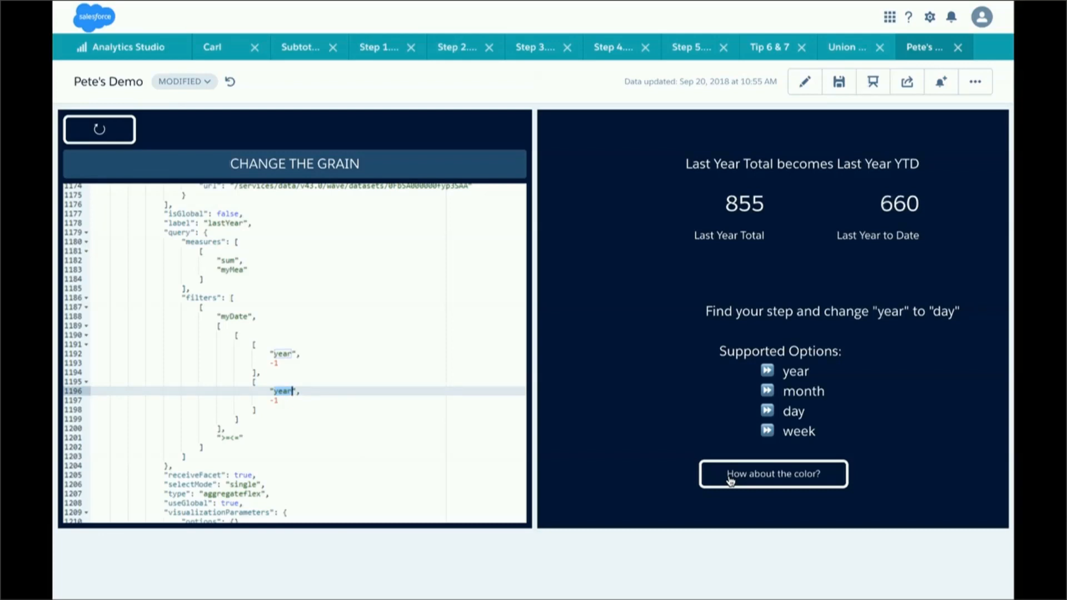
- Advance through the Conditional Formatting page to the UTF 8 Character Support page and examine its character listing
click(730, 477)
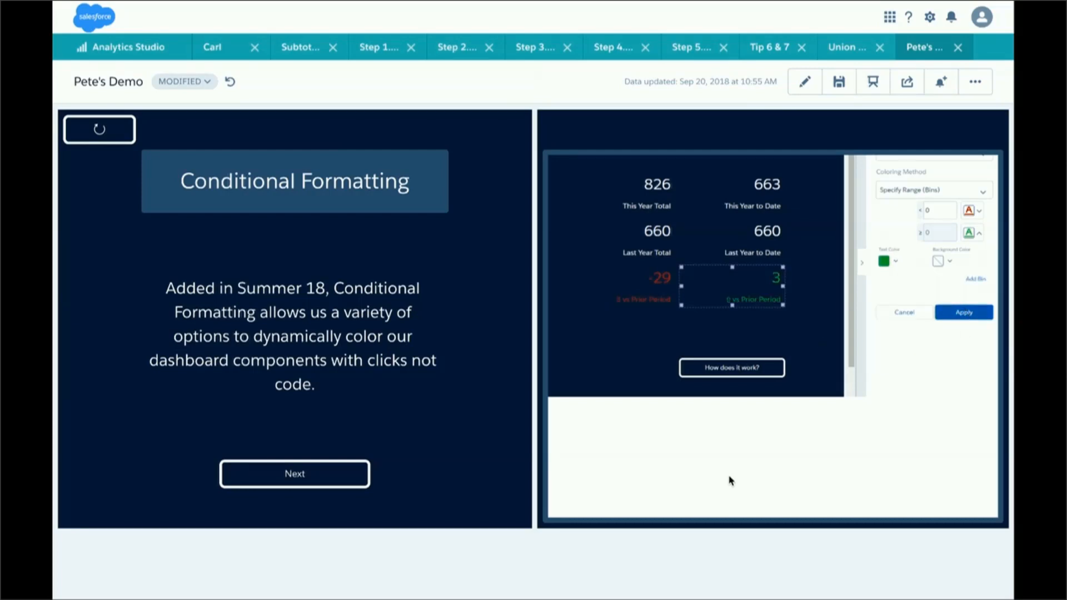
click(324, 472)
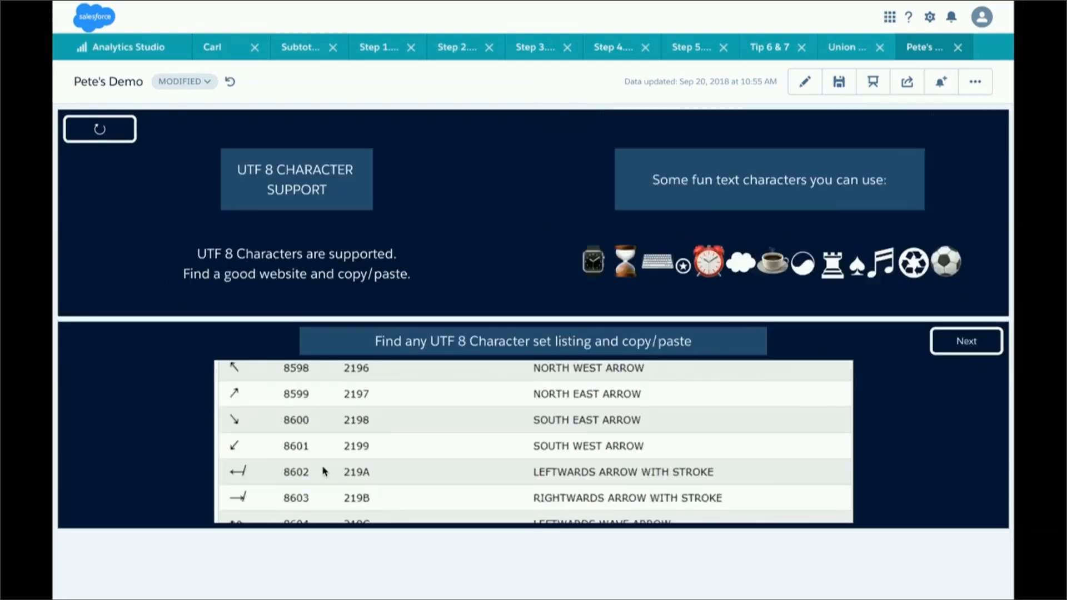
scroll(325, 472, down, 12)
scroll(324, 472, down, 7)
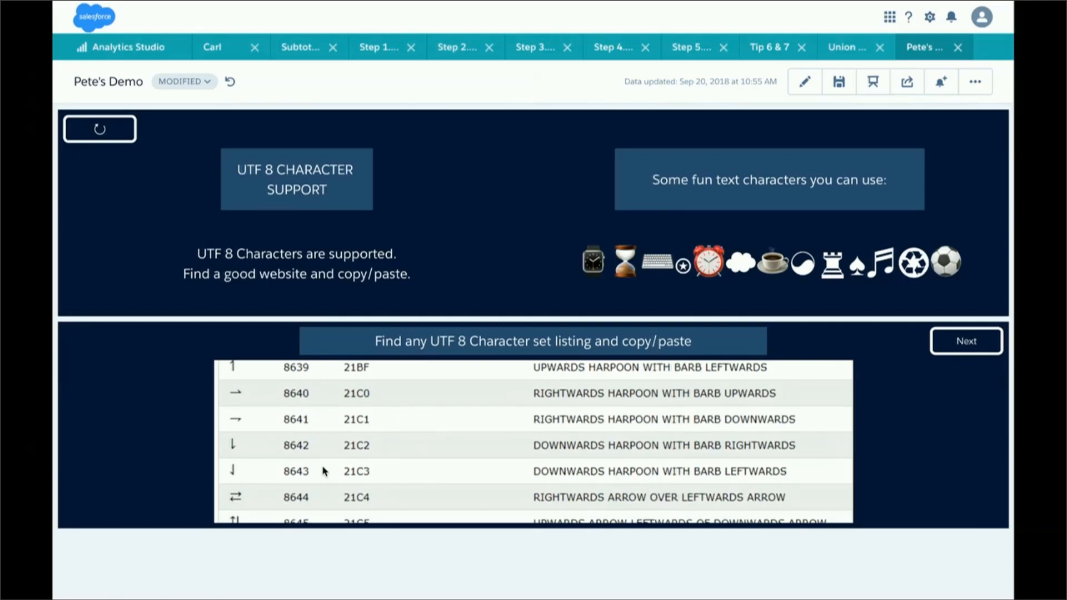
scroll(324, 472, down, 20)
scroll(442, 438, down, 6)
scroll(533, 442, down, 6)
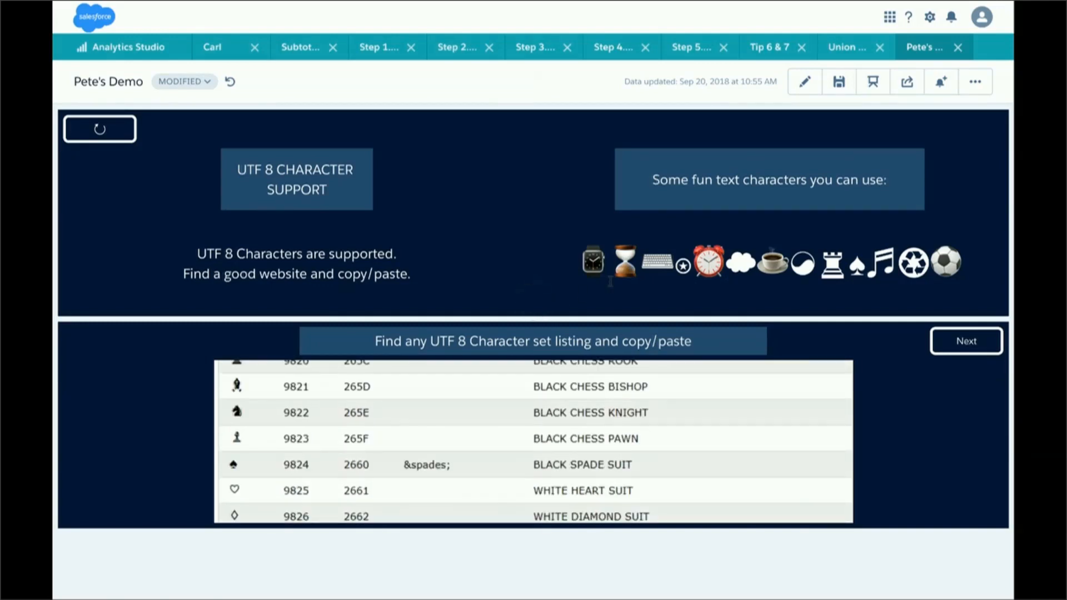
scroll(534, 442, down, 4)
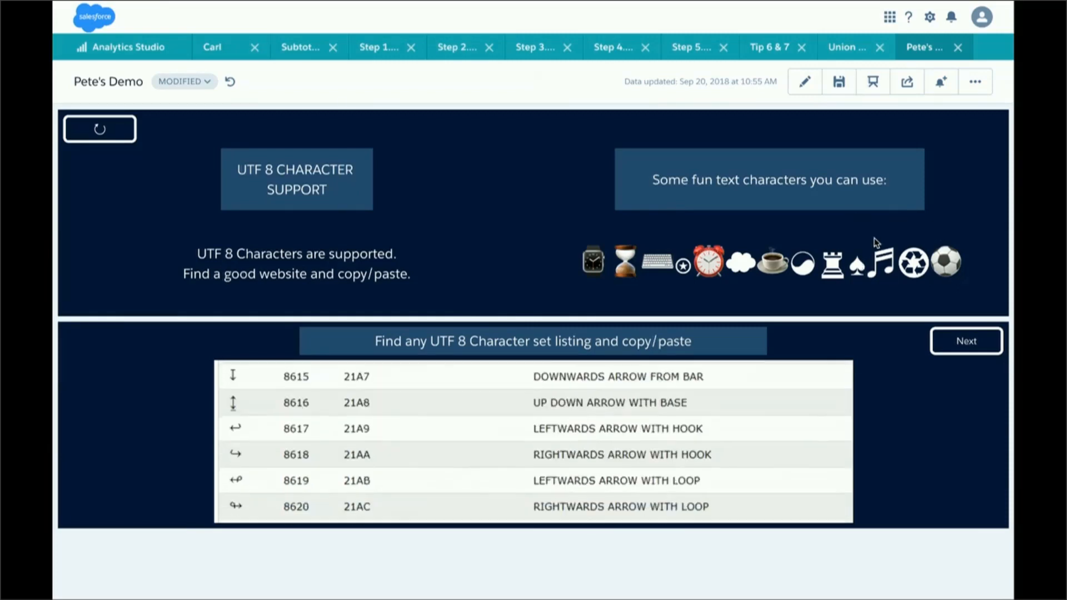
- Advance through the case statement and result binding explanations to the page showing the SAQL output passed to the labels
click(959, 351)
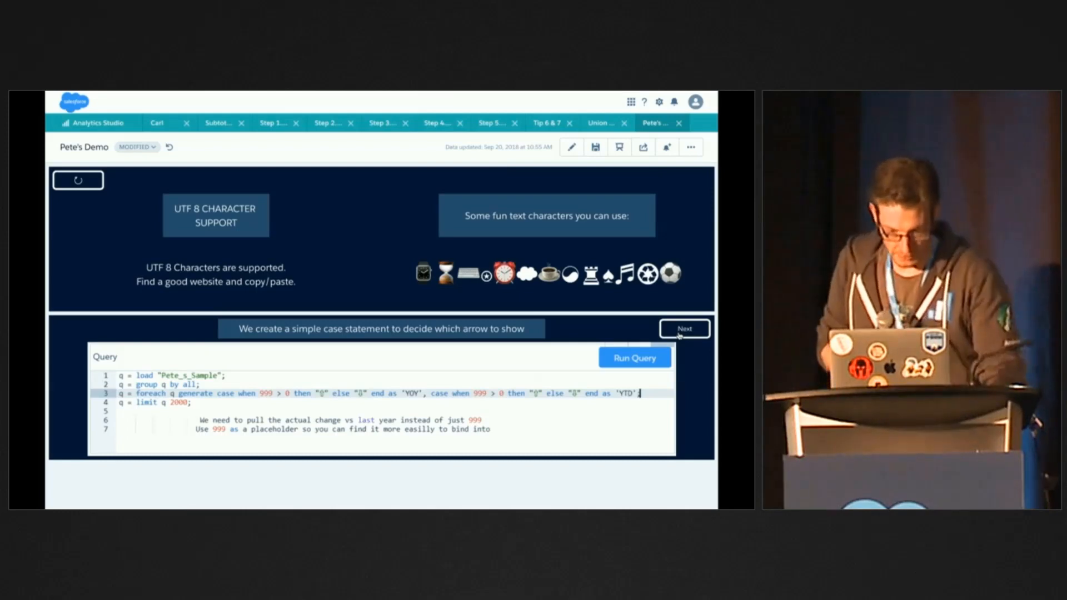
click(679, 333)
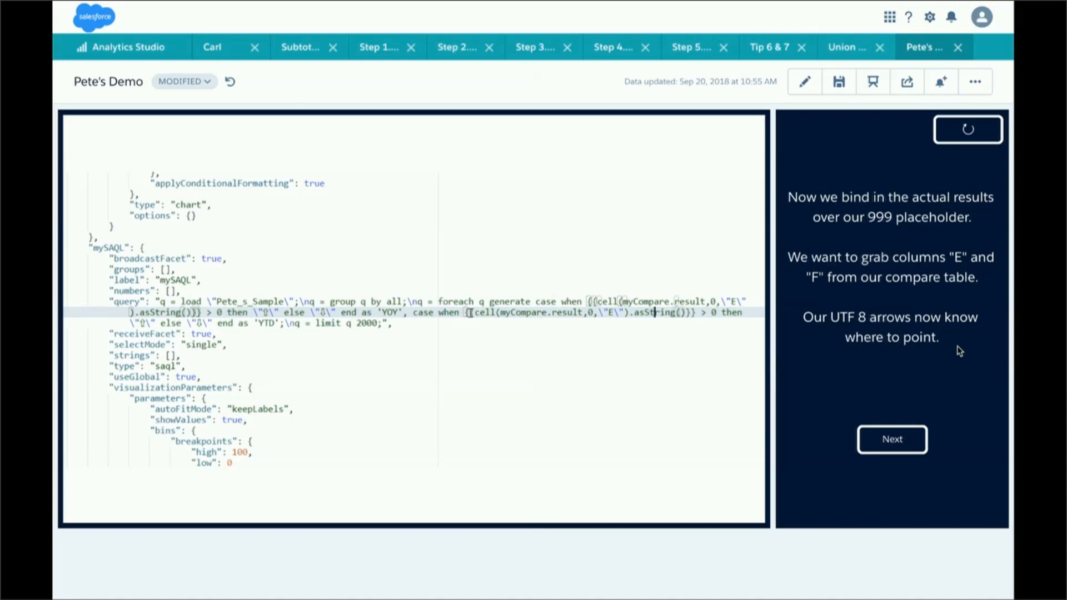
click(904, 440)
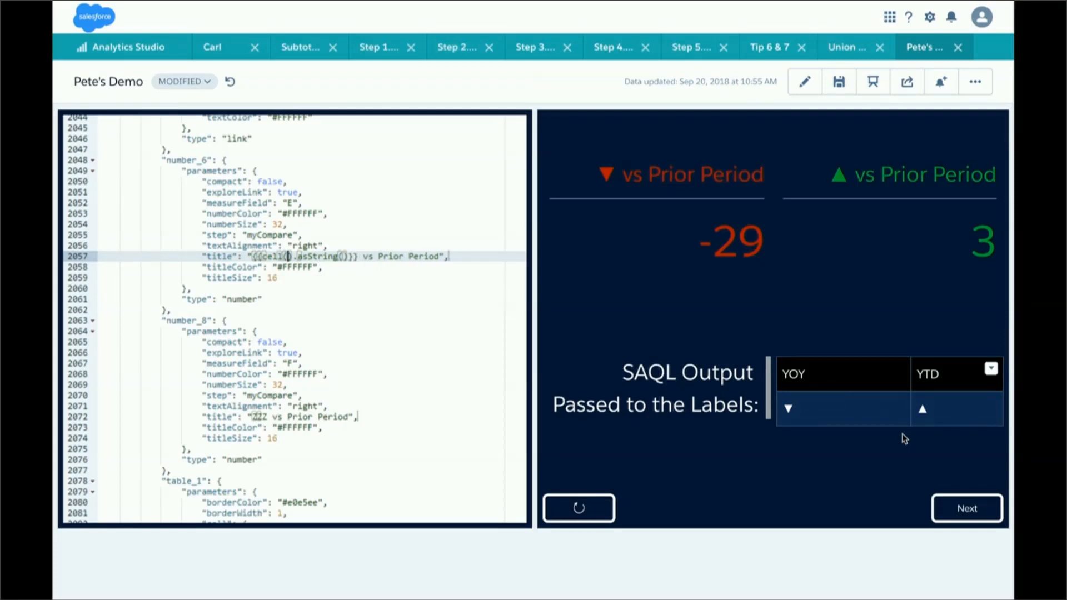
text(,,)
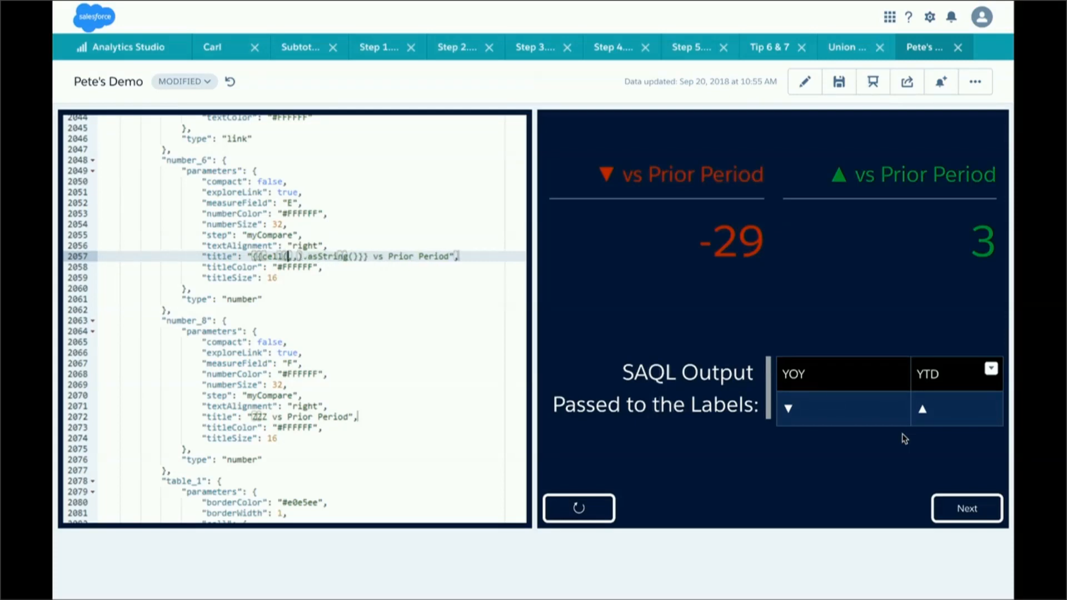
text(myS)
text(AQL)
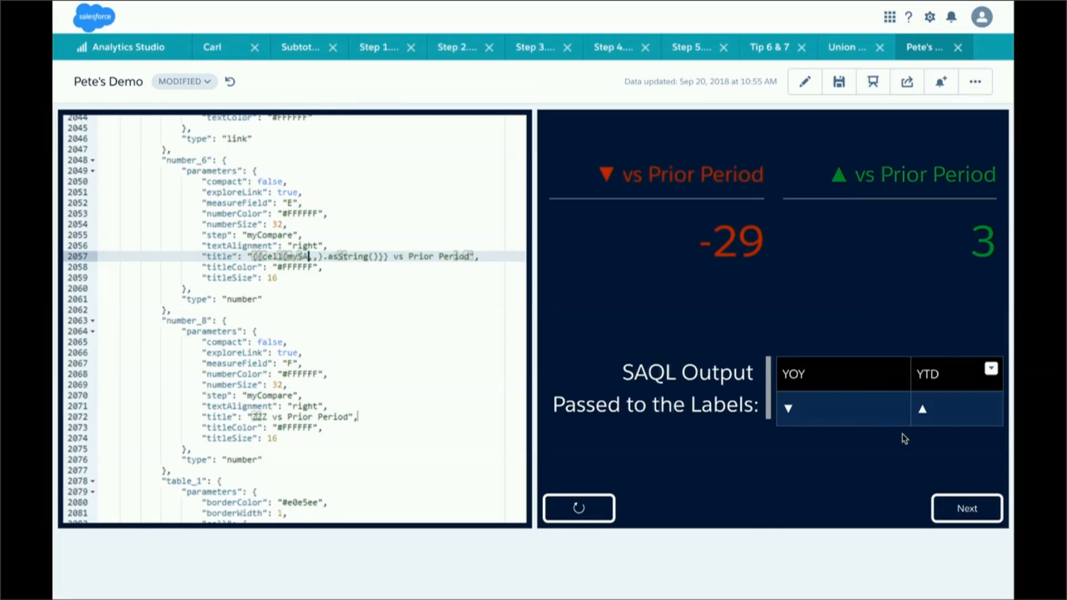
text(.result)
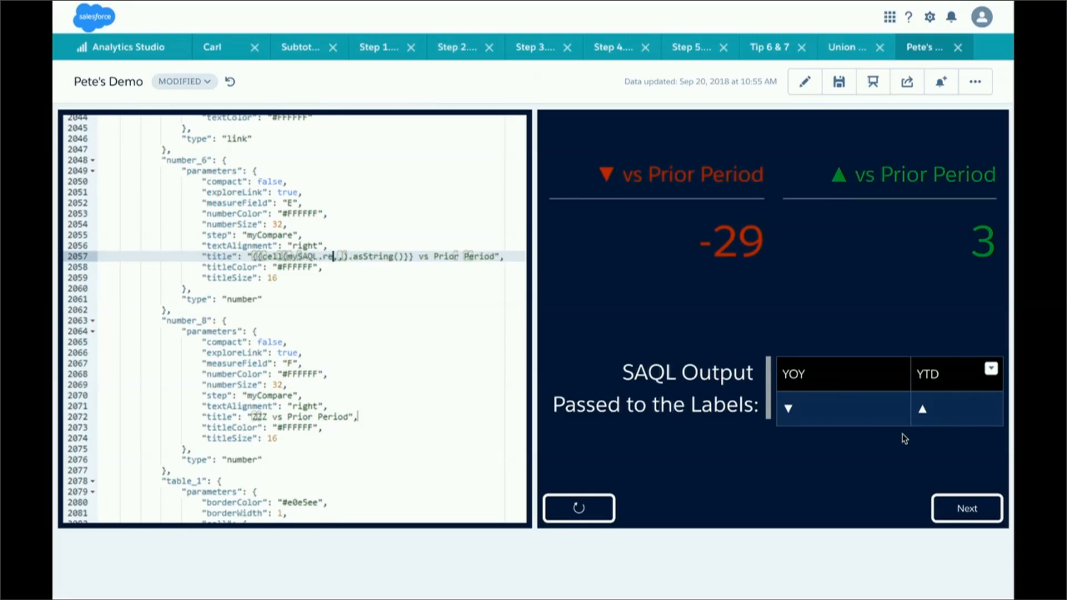
key(Right)
text(0)
key(Right)
text(\"YOY)
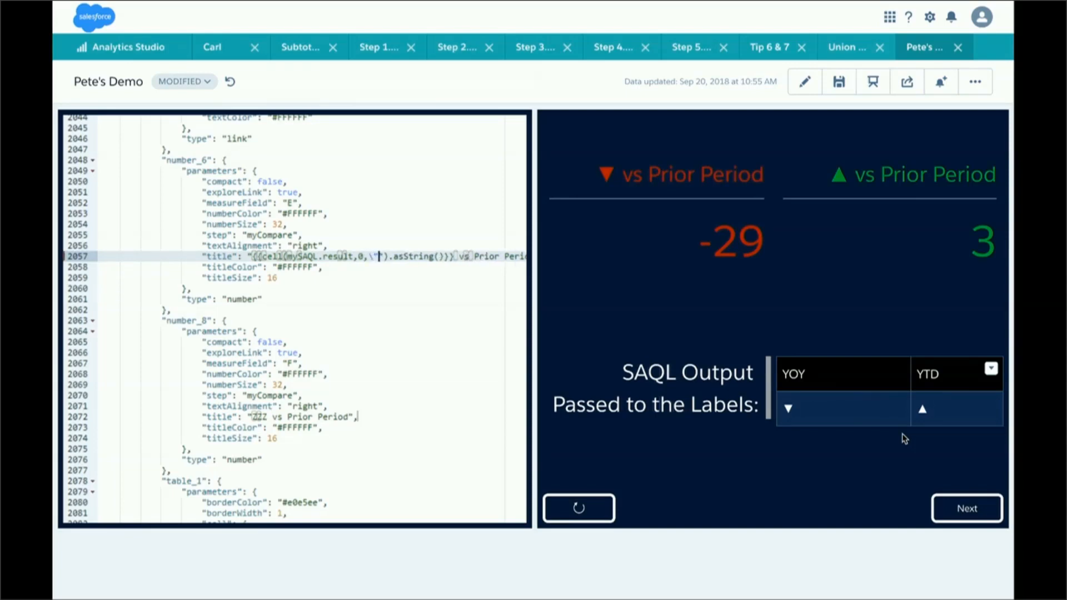
text(\)
key(Right)
key(Right)
key(Right)
key(Right)
key(Right)
key(Right)
key(Right)
key(Right)
key(Right)
key(Right)
key(Right)
key(Right)
key(Right)
key(Right)
key(Right)
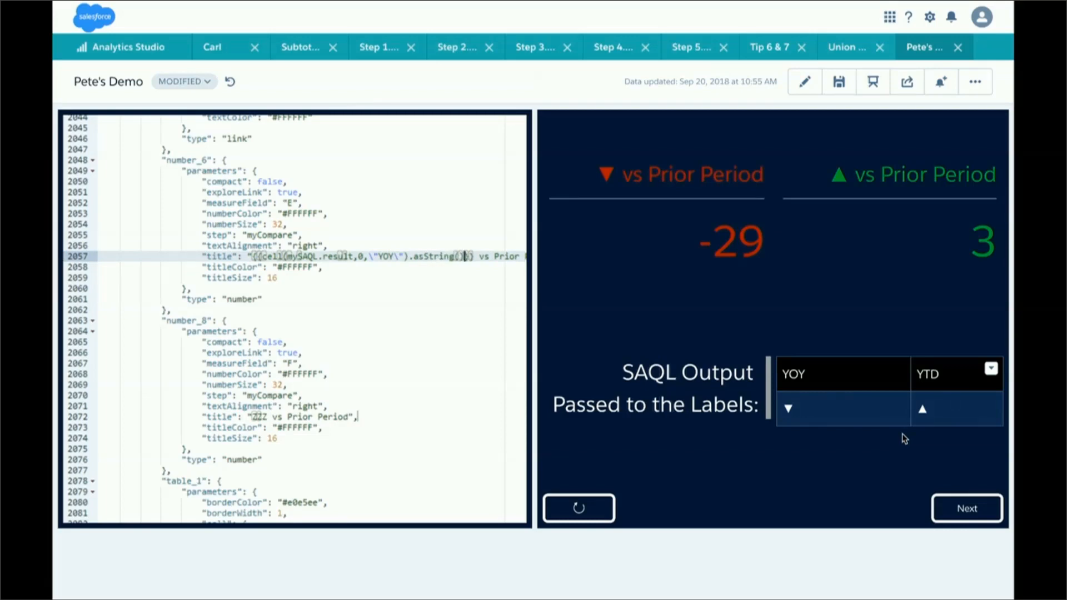
key(shift+Left)
key(shift+Left)
key(shift+Left)
key(shift+Left)
key(shift+Left)
key(shift+Left)
key(shift+Left)
key(shift+Left)
key(shift+Left)
key(shift+Left)
key(shift+Left)
key(shift+Left)
key(shift+Left)
key(shift+Left)
key(shift+Left)
key(shift+Left)
key(shift+Left)
key(shift+Left)
key(shift+Left)
key(shift+Left)
key(shift+Left)
key(shift+Left)
key(shift+Left)
key(shift+Left)
key(shift+Left)
key(shift+Left)
key(shift+Left)
key(shift+Left)
key(ctrl+c)
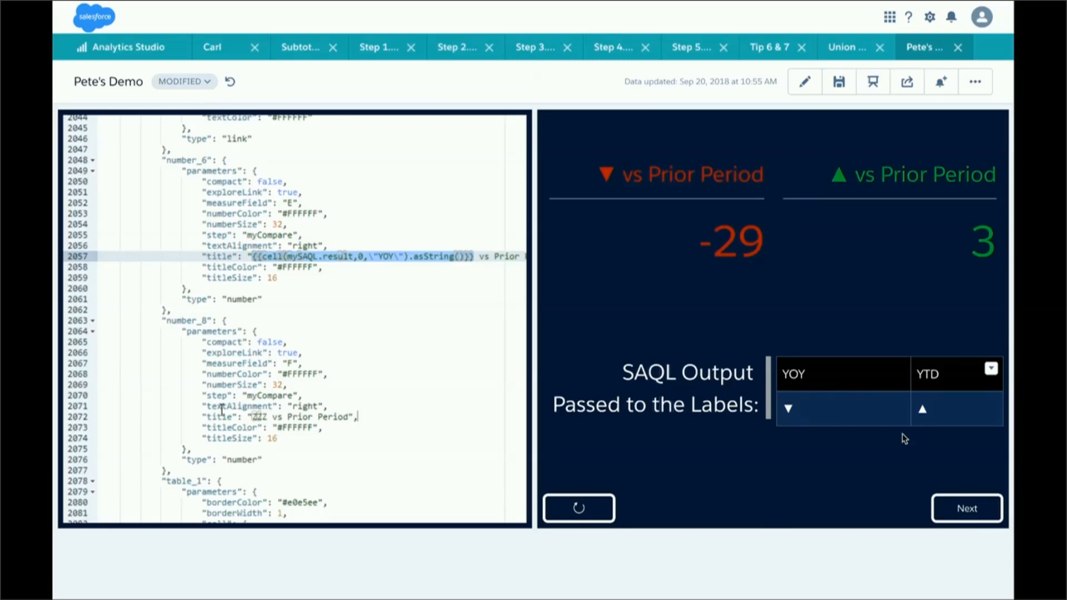
double_click(259, 416)
key(ctrl+v)
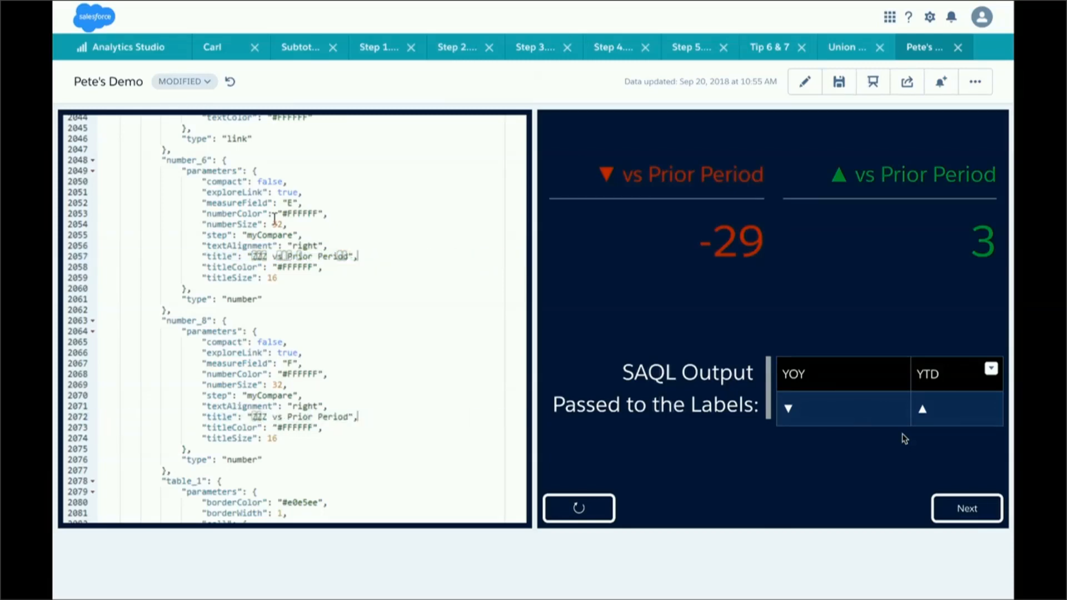
double_click(259, 256)
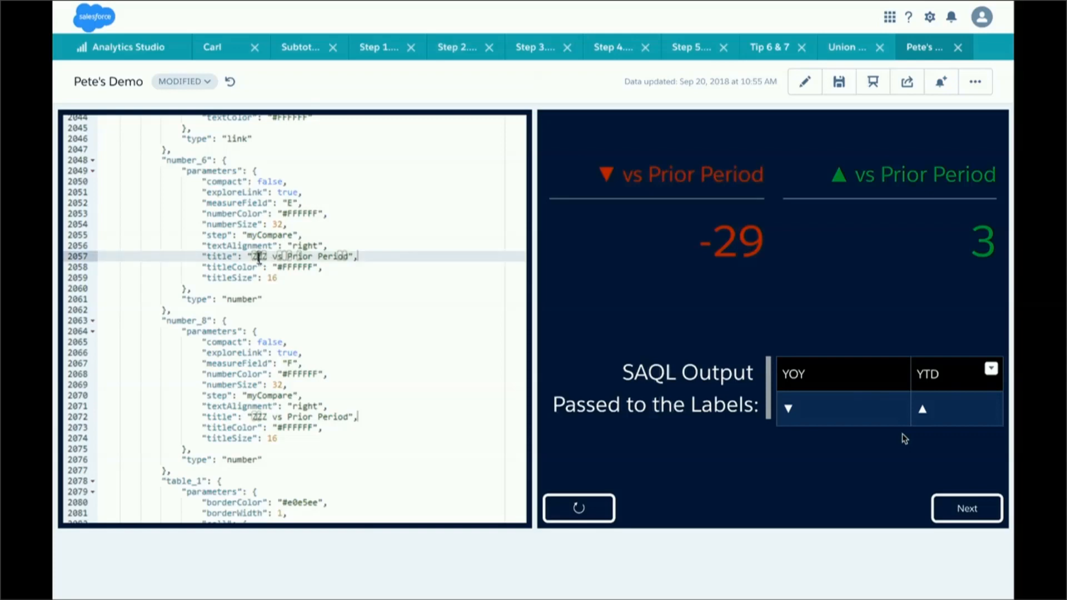
key(BackSpace)
text({{}})
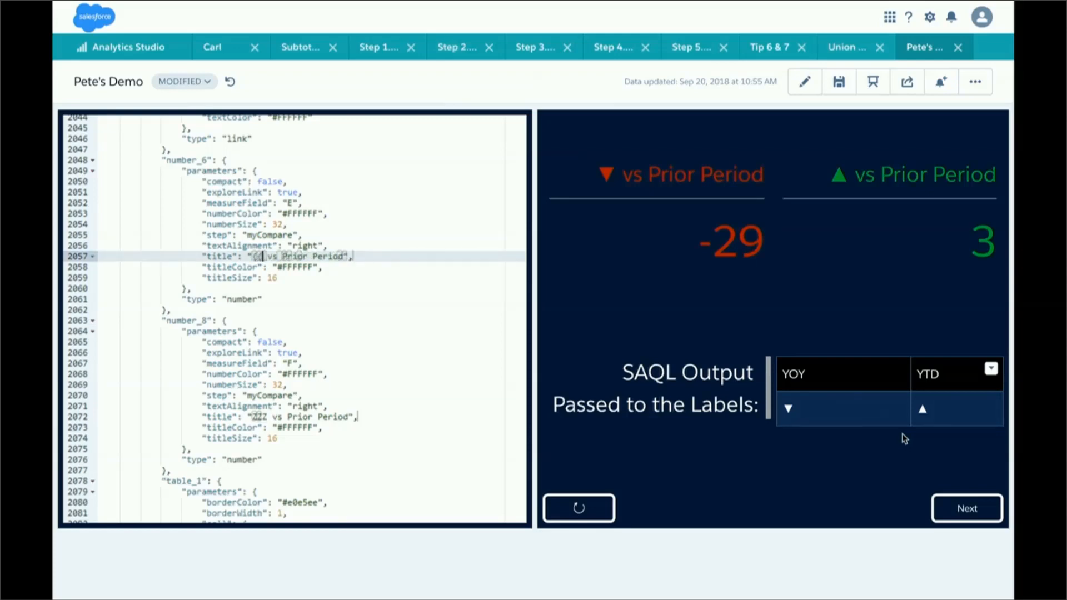
key(Left)
key(Left)
text(cell)
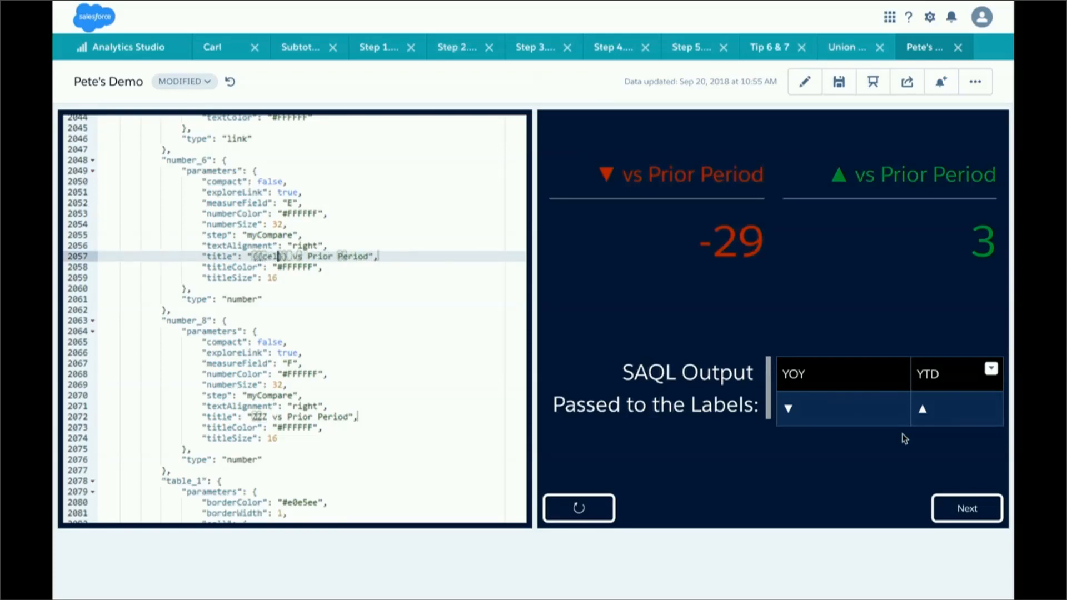
- Continue past the SAQL output page and the animated GIF page of the demo dashboard
click(955, 505)
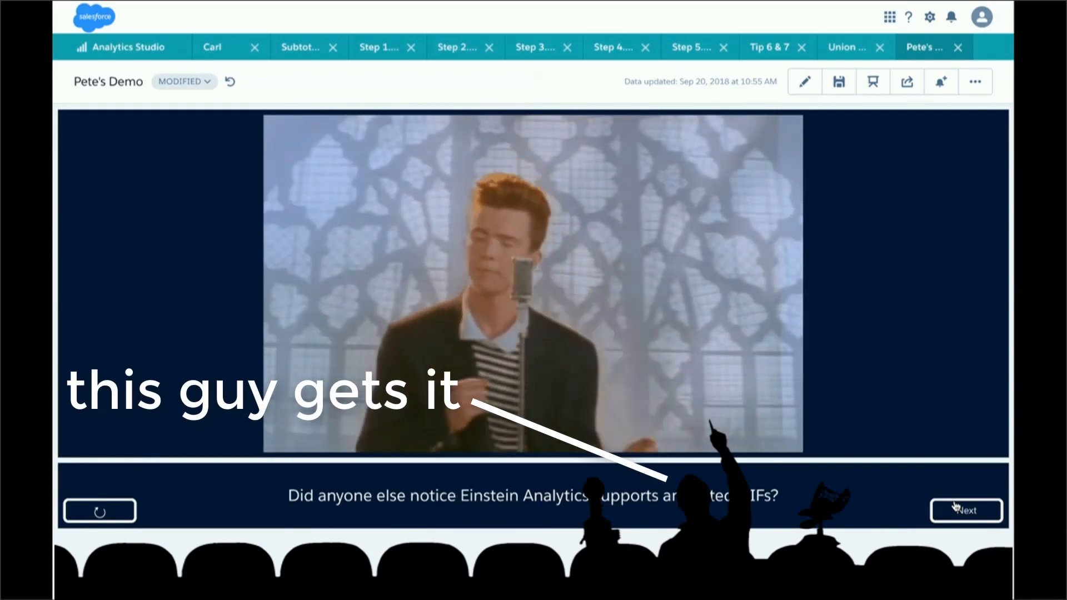
click(956, 508)
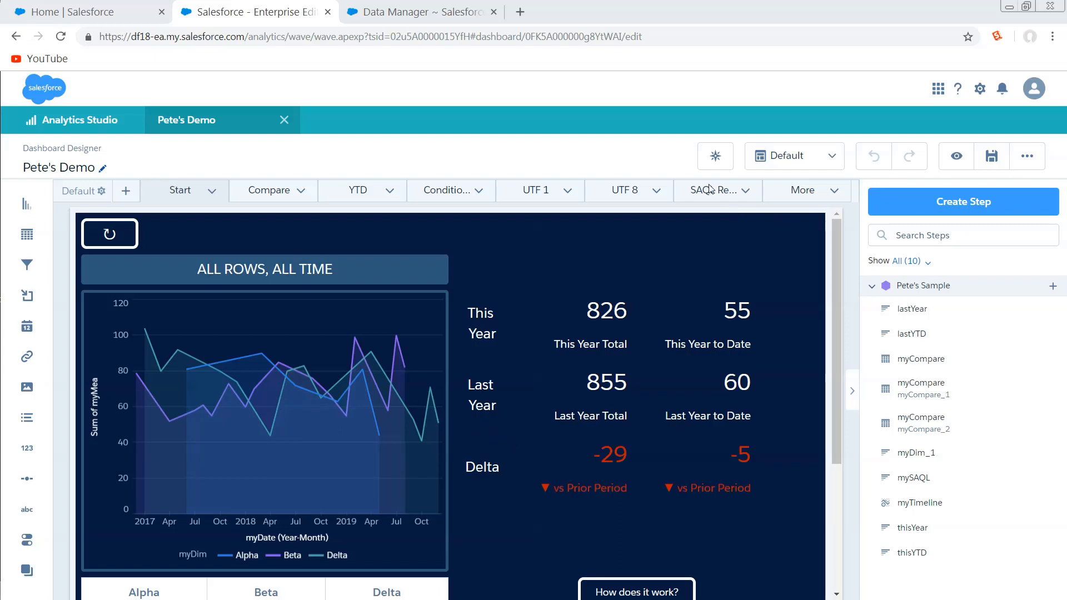
- Switch back and forth between the YTD and Start pages in the dashboard designer to compare their layouts
click(374, 199)
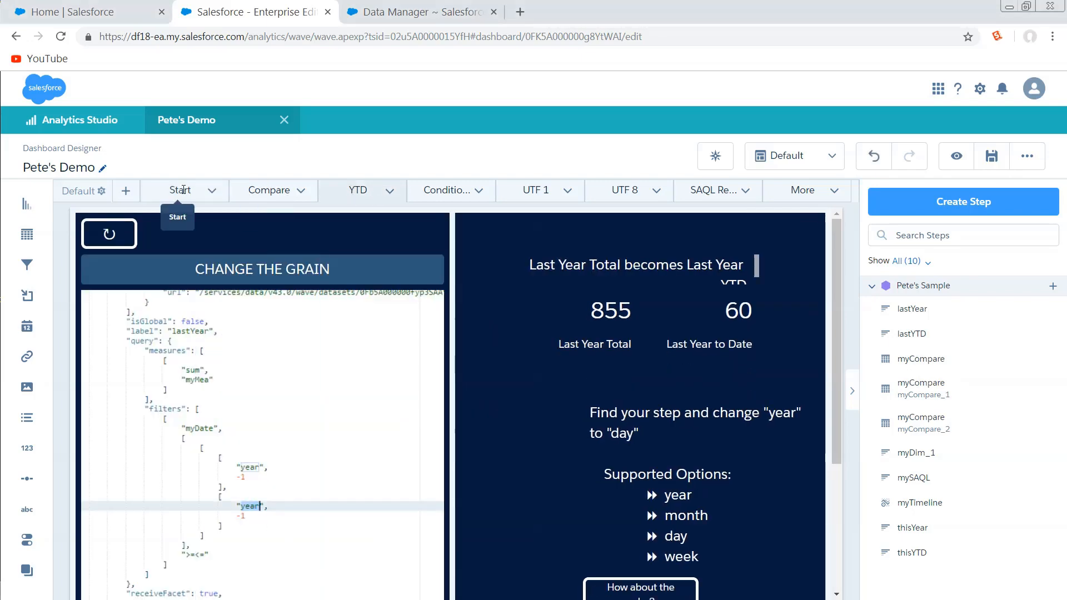
click(184, 189)
click(377, 192)
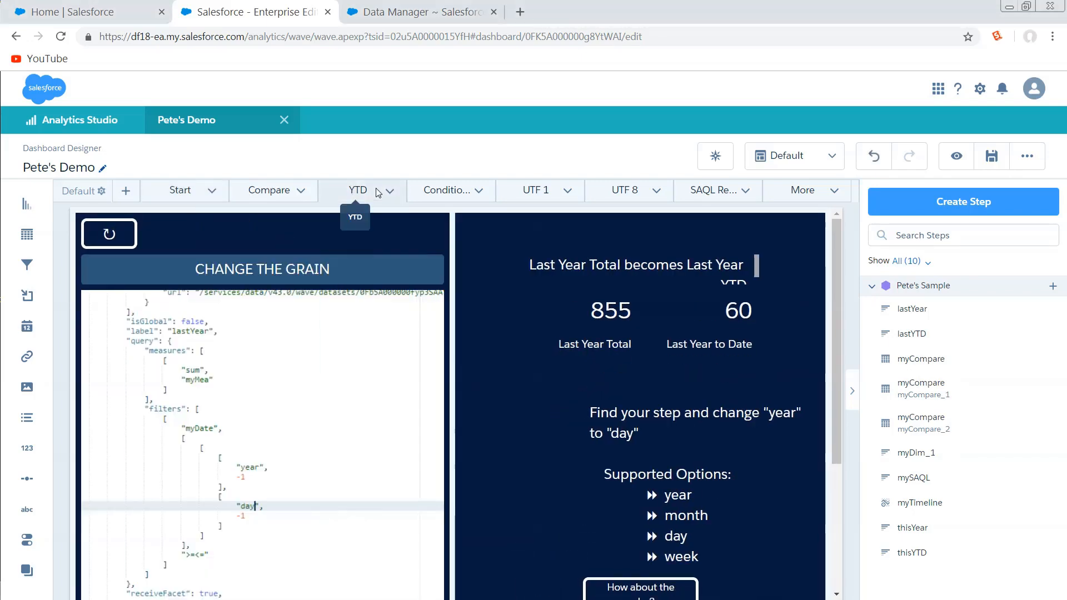
click(191, 190)
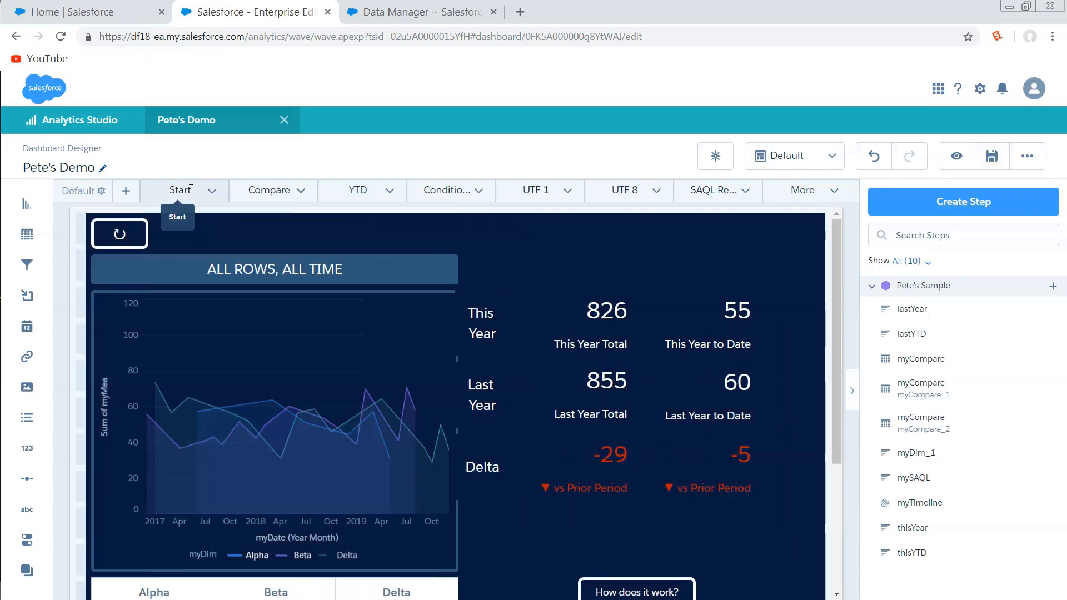
click(336, 197)
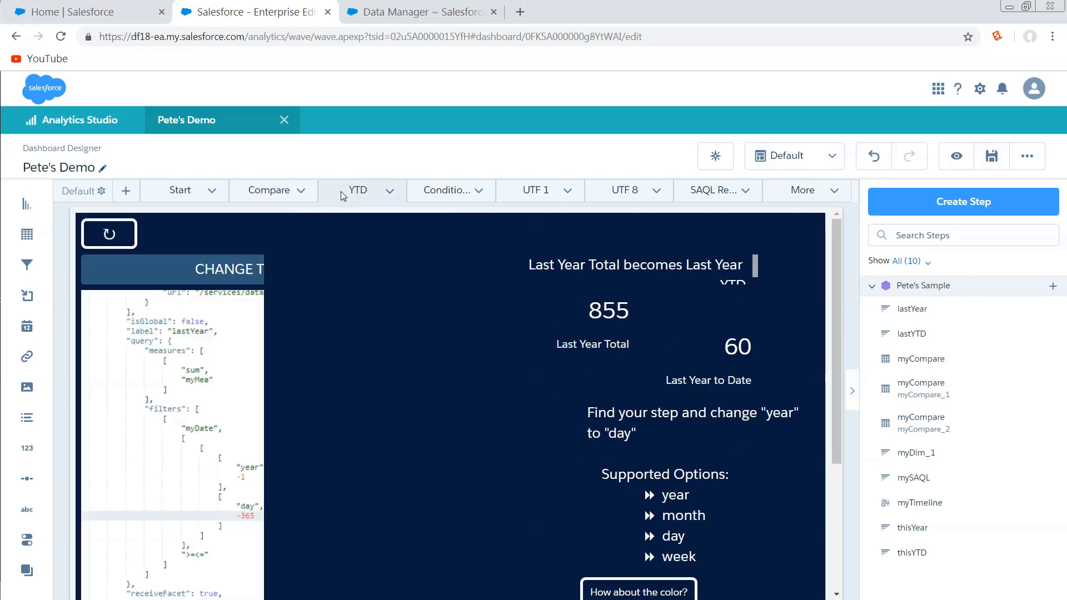
- Return to the Start page of the dashboard and clone it
click(182, 192)
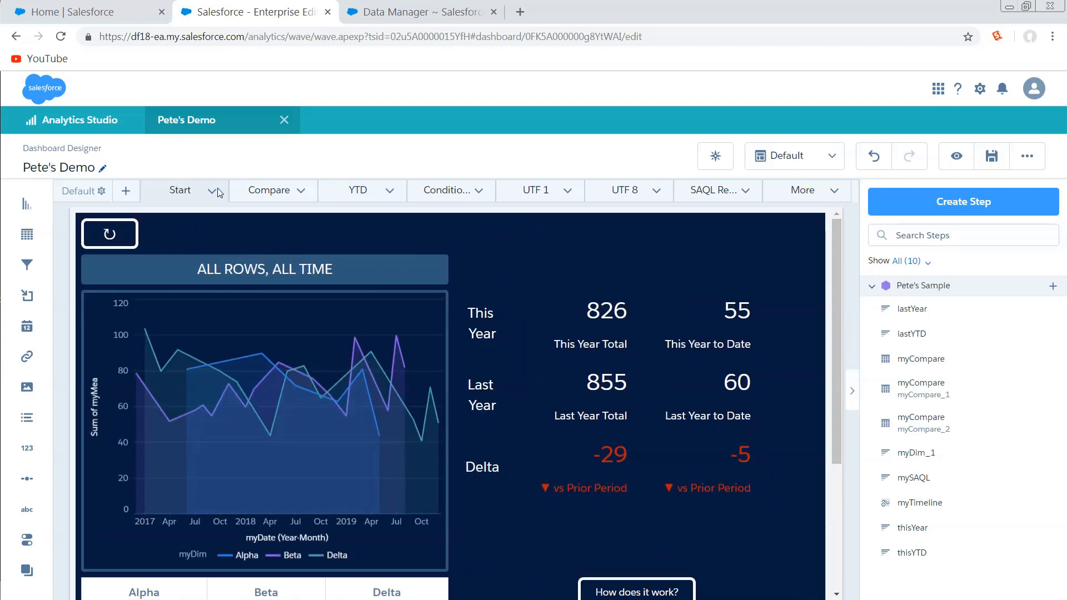
click(212, 189)
click(249, 300)
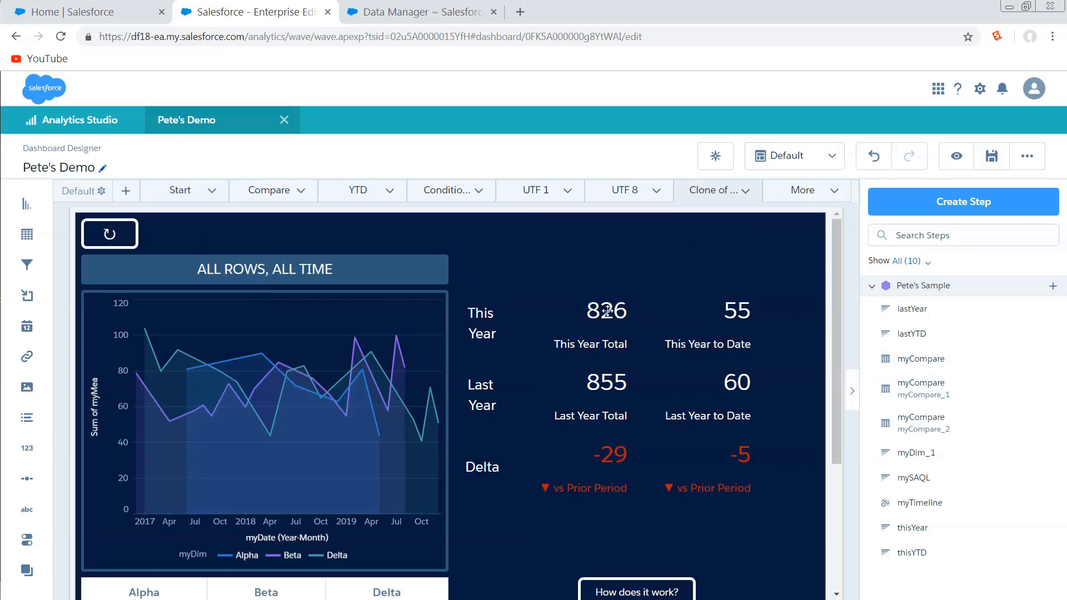
- Move the This Year Total and This Year to Date numbers up to the upper edge of the cloned page
drag(607, 310, 613, 266)
drag(740, 339, 754, 278)
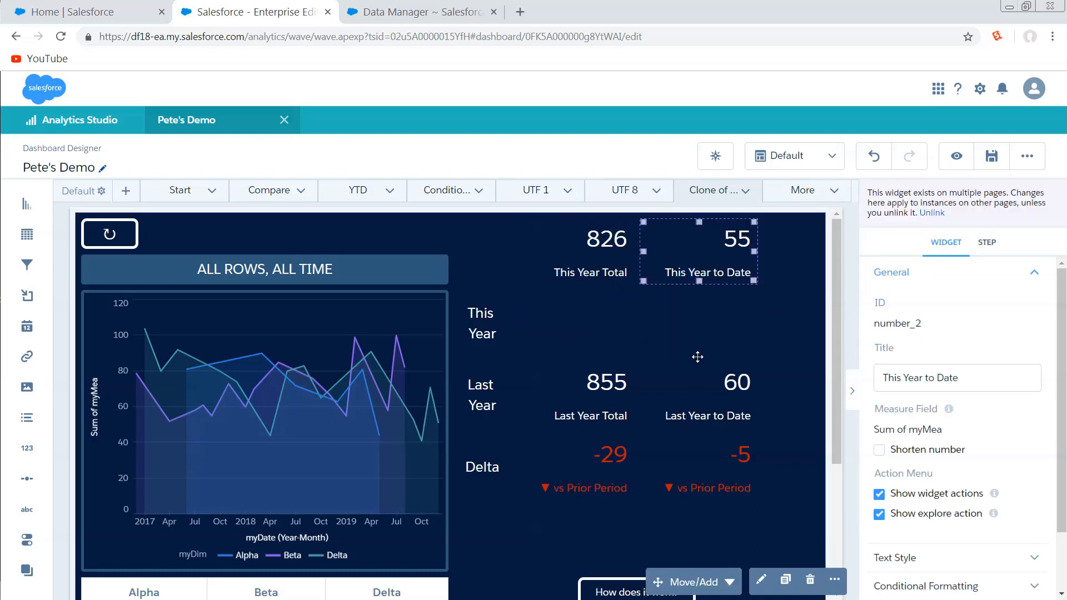
- Move the Last Year Total and Last Year to Date numbers up beneath the This Year numbers on the cloned page
drag(601, 385, 615, 328)
drag(742, 398, 704, 329)
- Switch between the Start page and its clone to compare the placement of the numbers, ending on the Start page
click(172, 194)
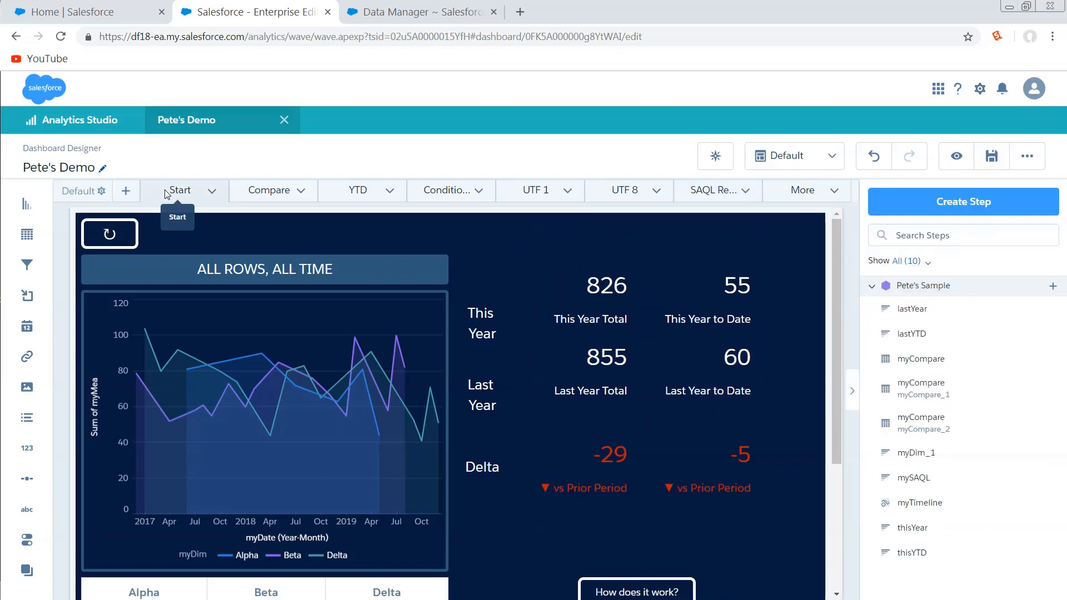
click(803, 195)
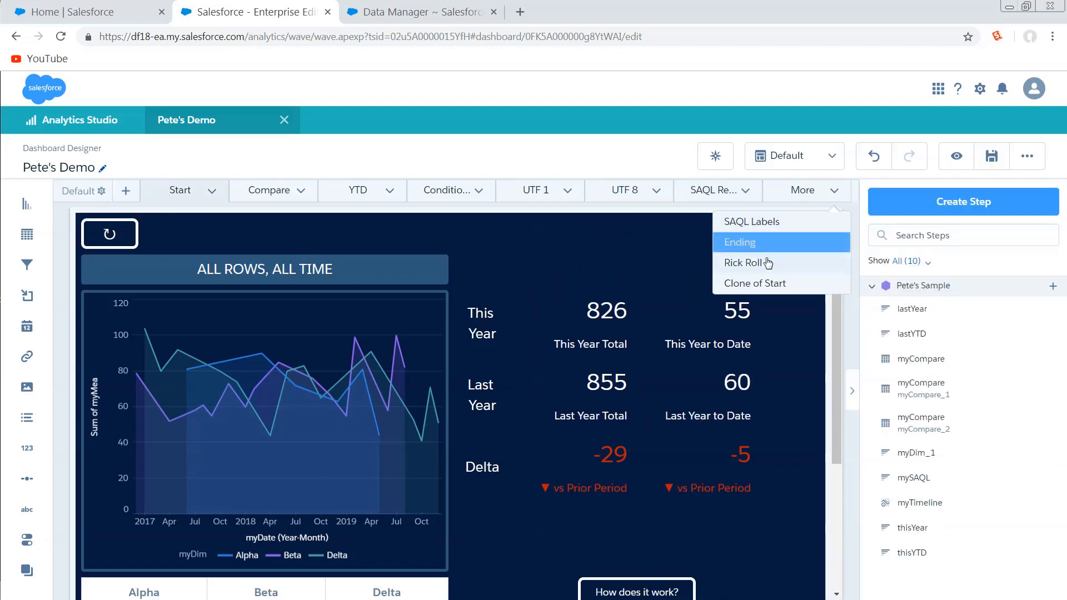
click(762, 284)
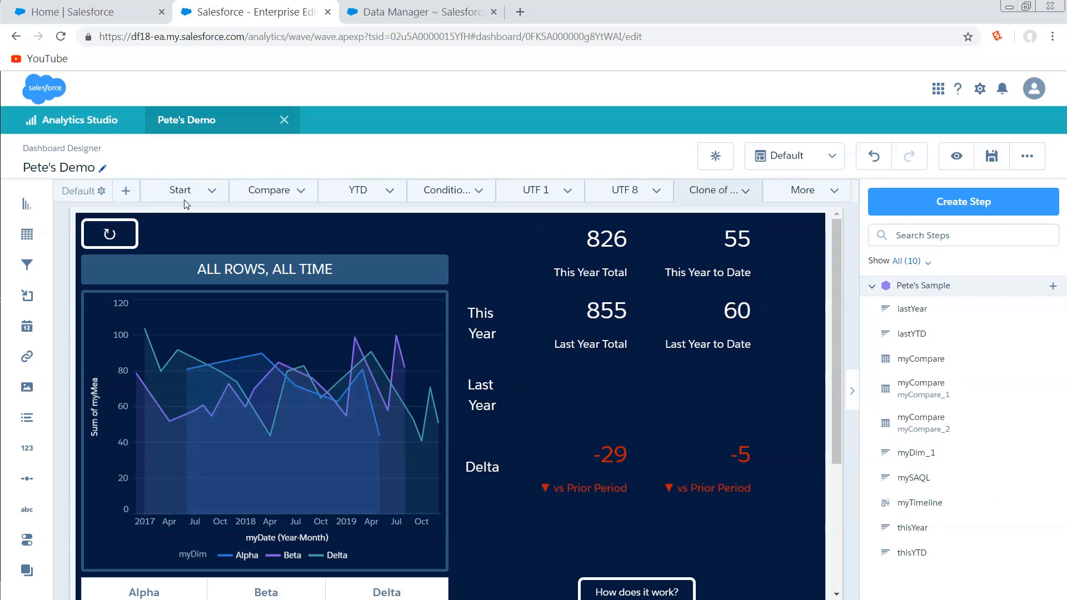
click(166, 190)
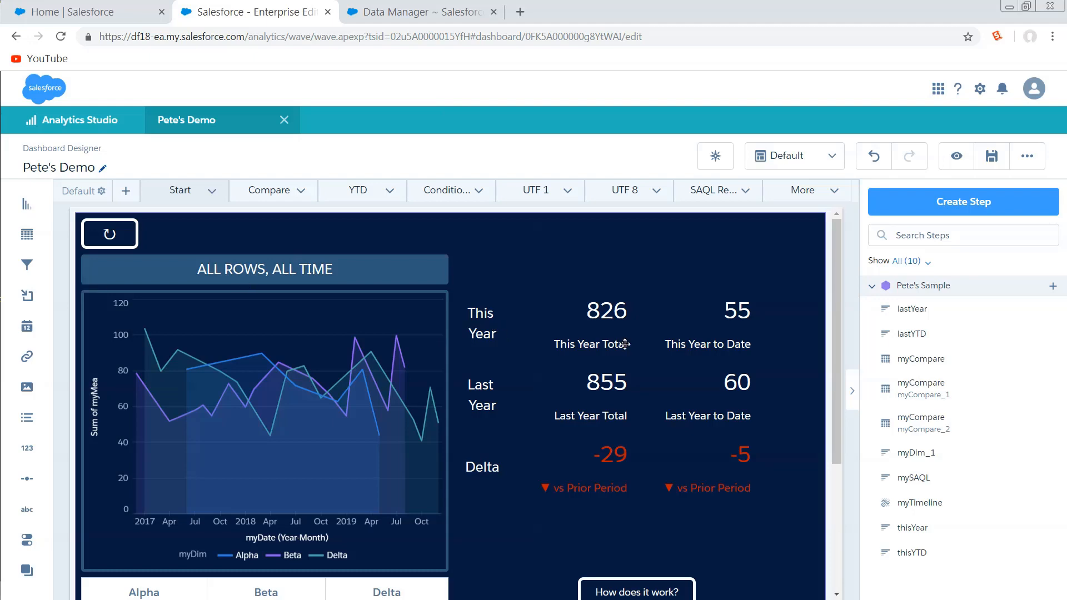
scroll(521, 332, down, 1)
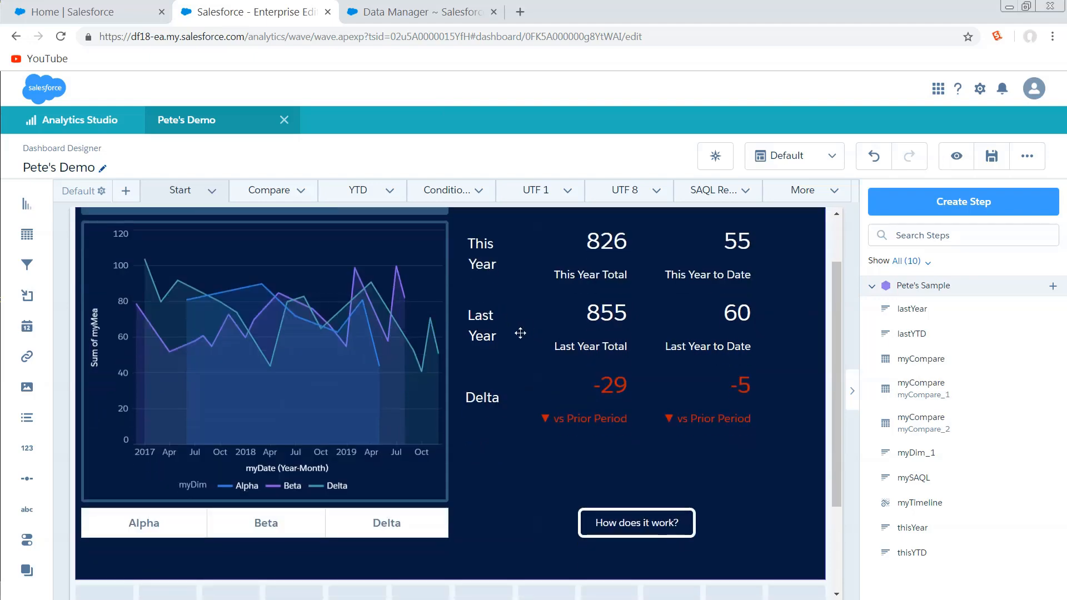
click(575, 436)
scroll(574, 435, up, 1)
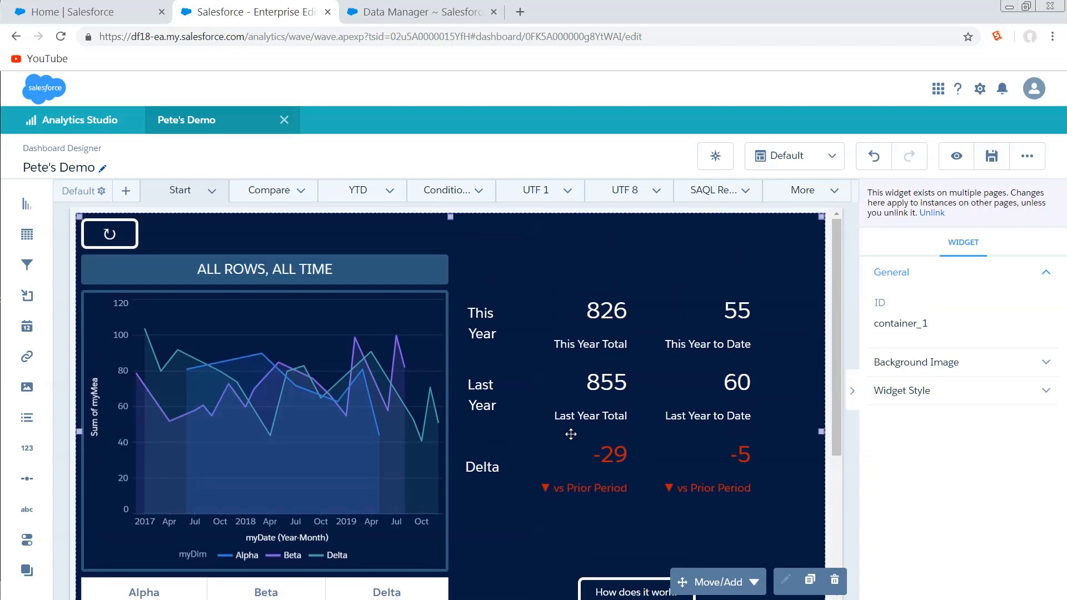
- Open the step behind the year-to-date delta number and examine the calendar year options of its This YTD date filter
click(711, 473)
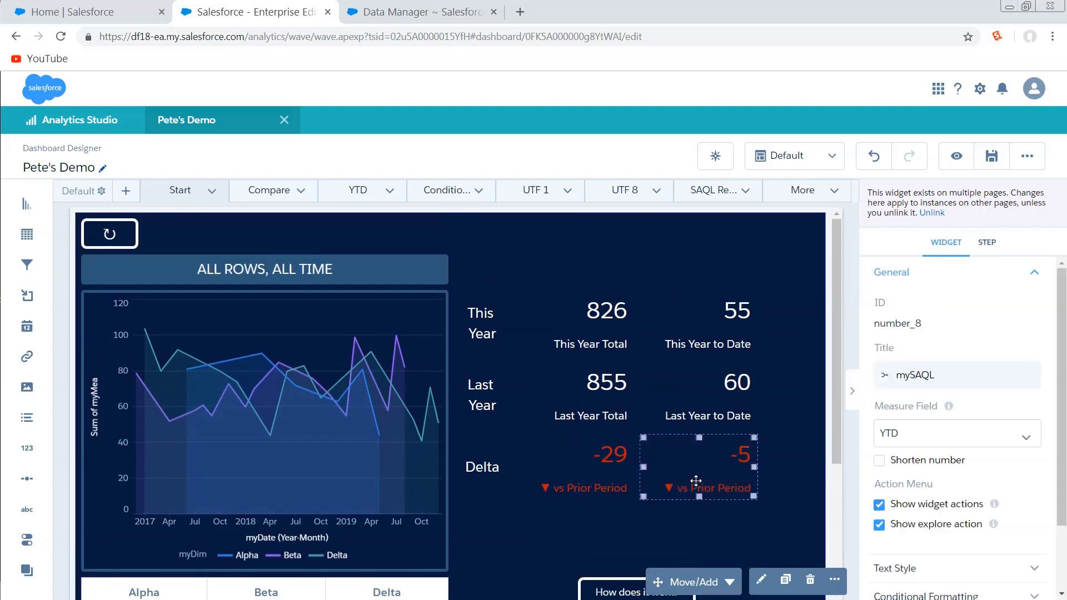
click(759, 584)
click(576, 394)
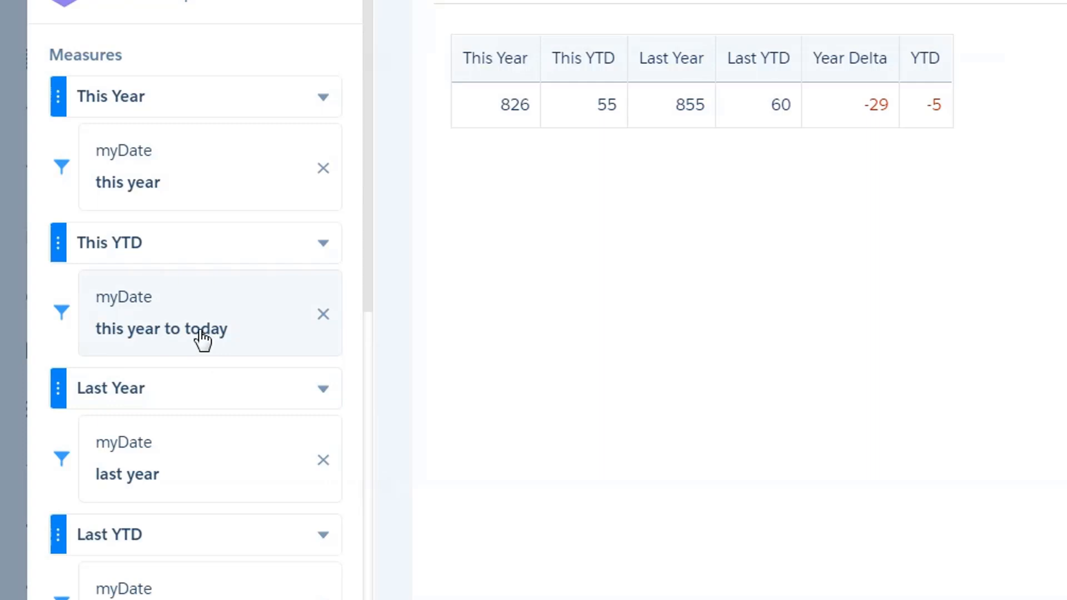
click(293, 327)
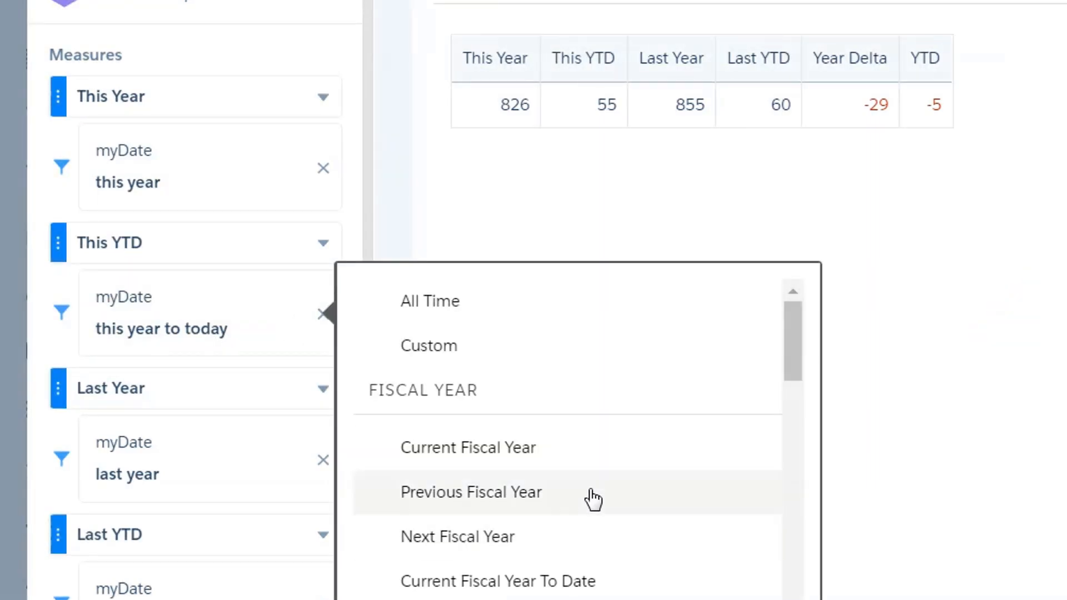
drag(793, 334, 793, 446)
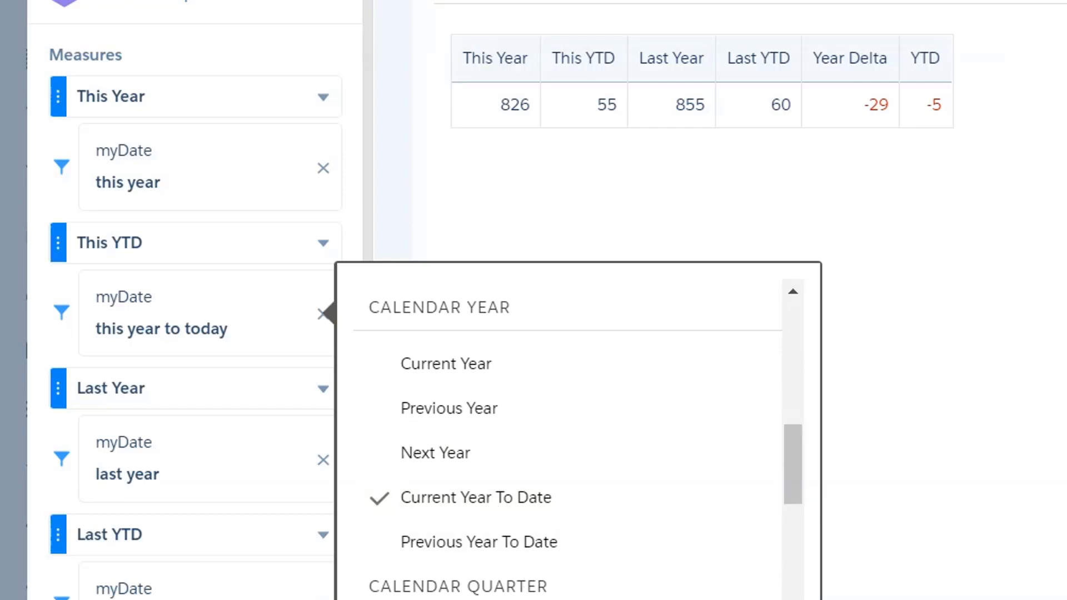
key(Escape)
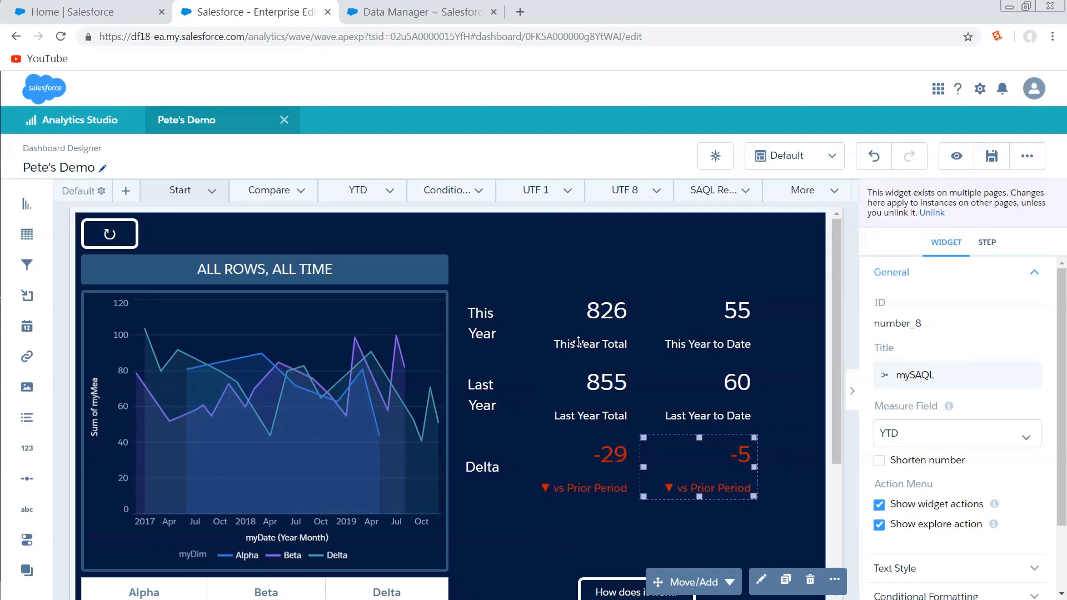
- Open the dashboard's JSON and search for "lasty" until the lastYear step's query is found
key(ctrl+e)
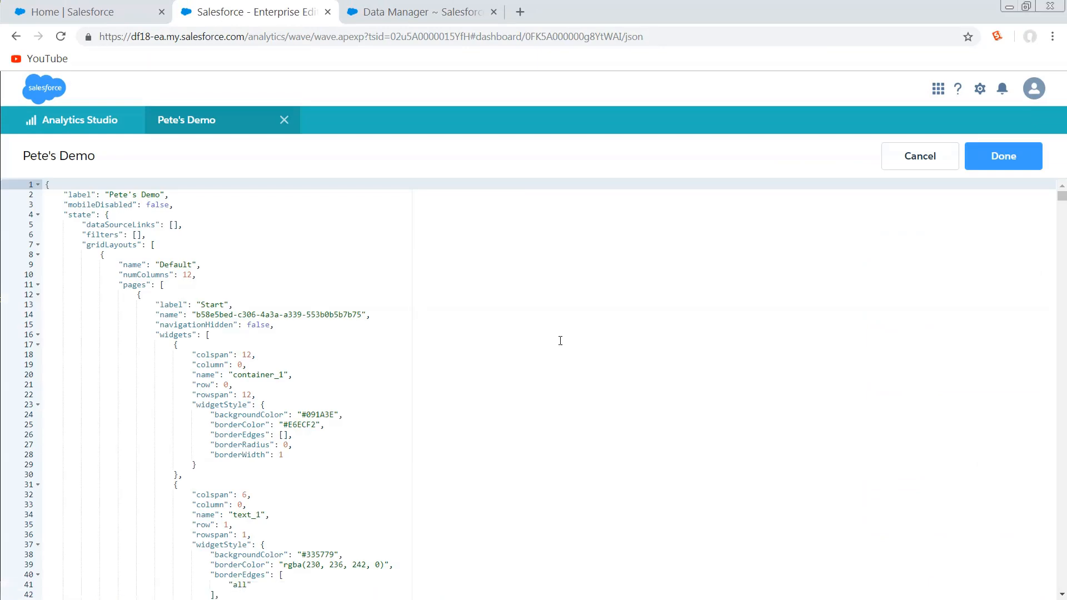
key(ctrl+f)
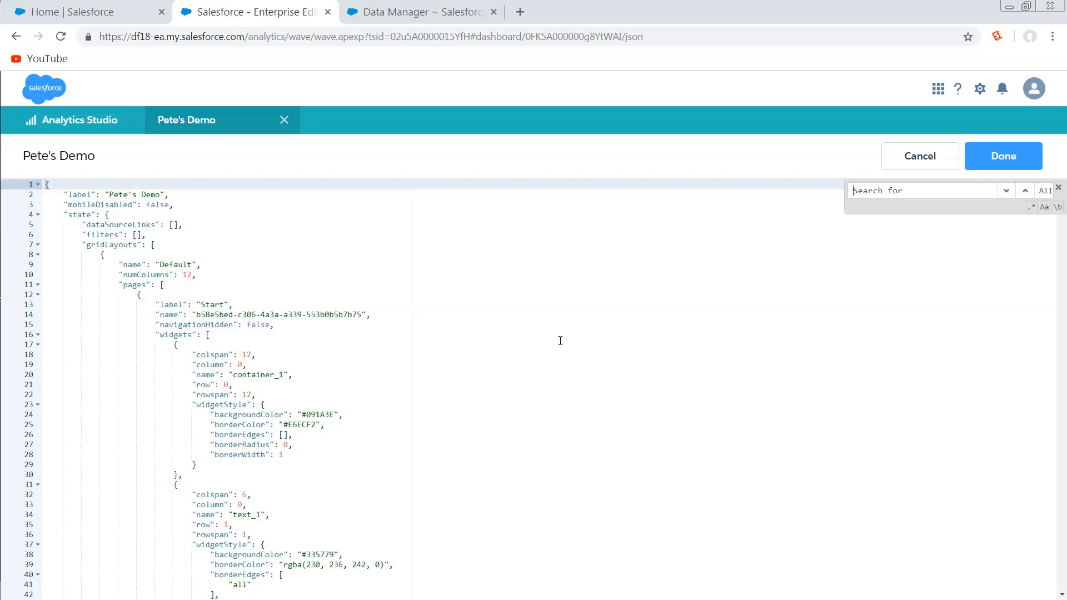
text(lasty)
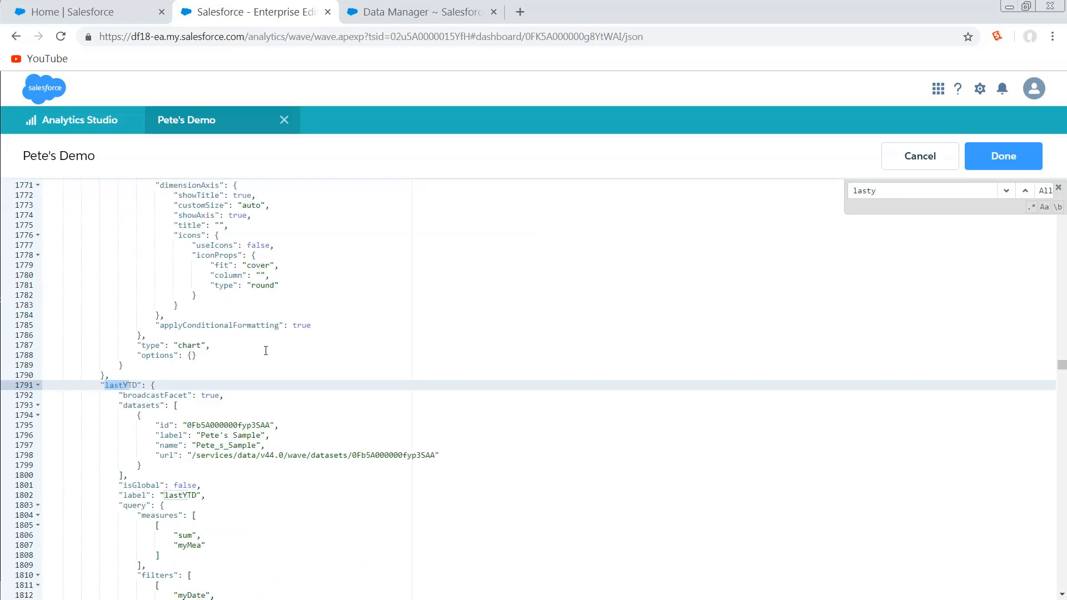
key(Return)
key(Return)
key(Return)
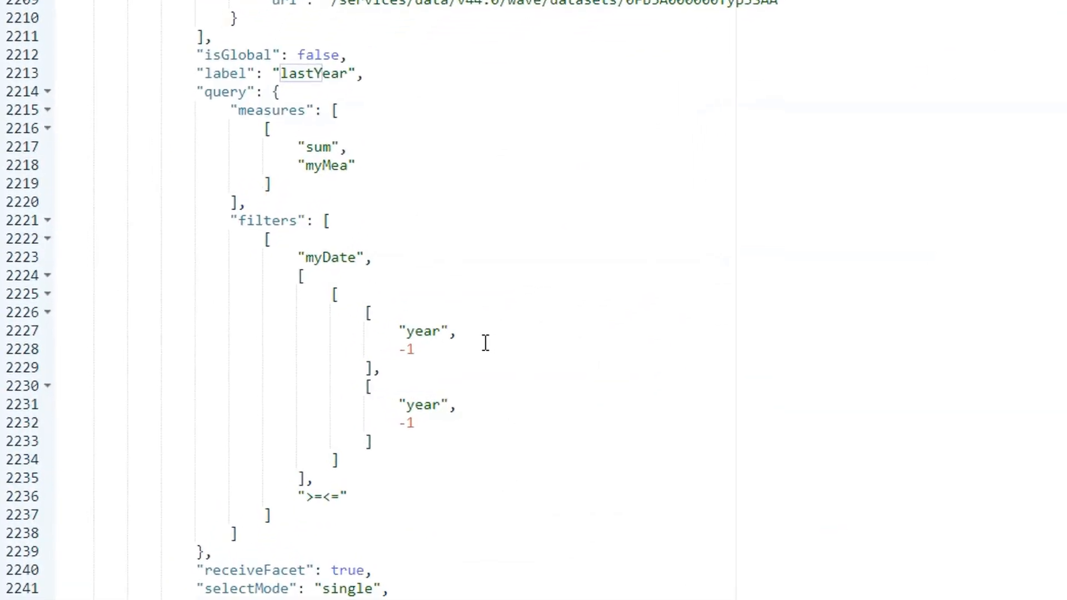
- Change the end of the lastYear step's myDate filter range to "day", -365
double_click(425, 405)
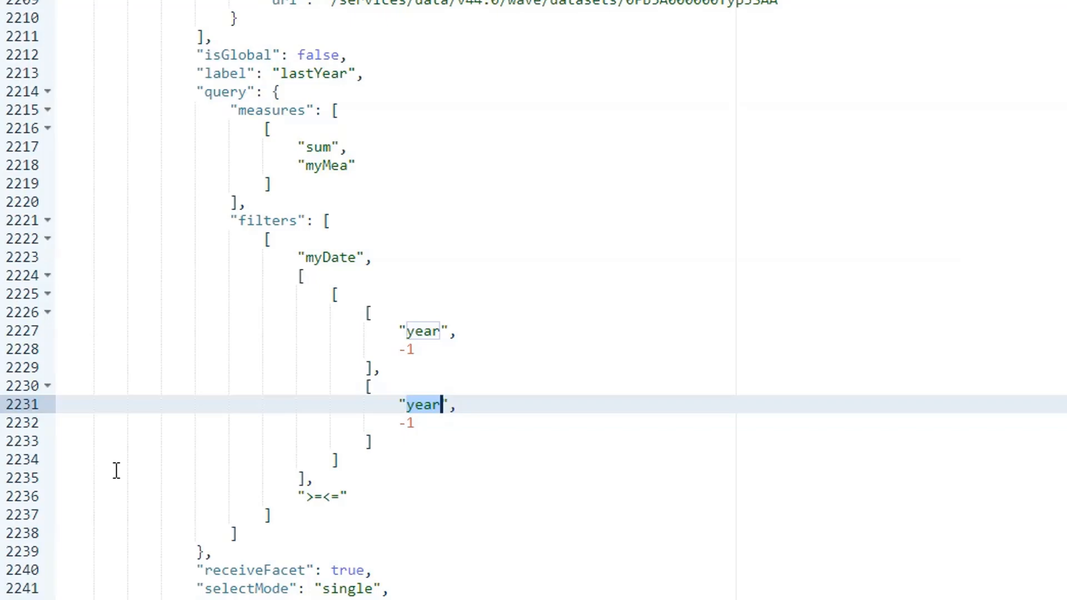
text(day)
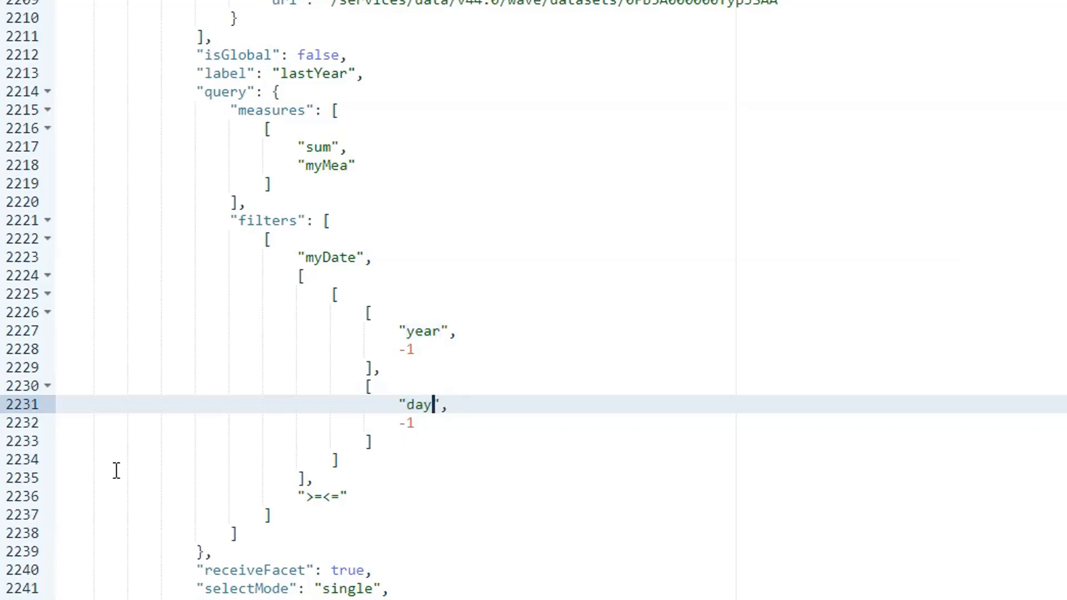
key(Down)
key(BackSpace)
text(365)
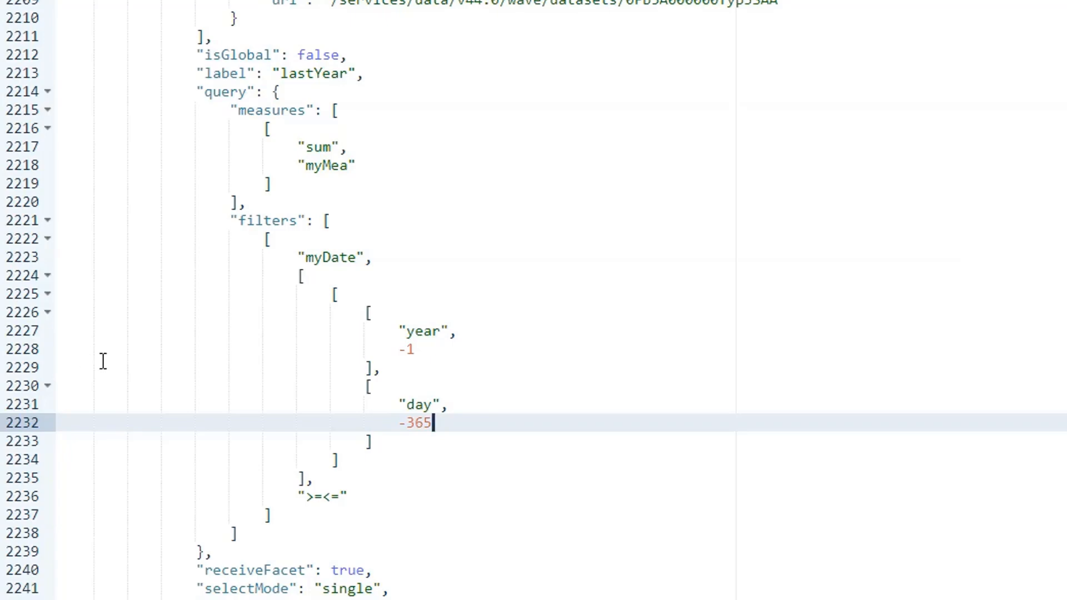
- Delete the first equals sign in the lastYear filter's range operator and restore it as ">=<="
click(314, 498)
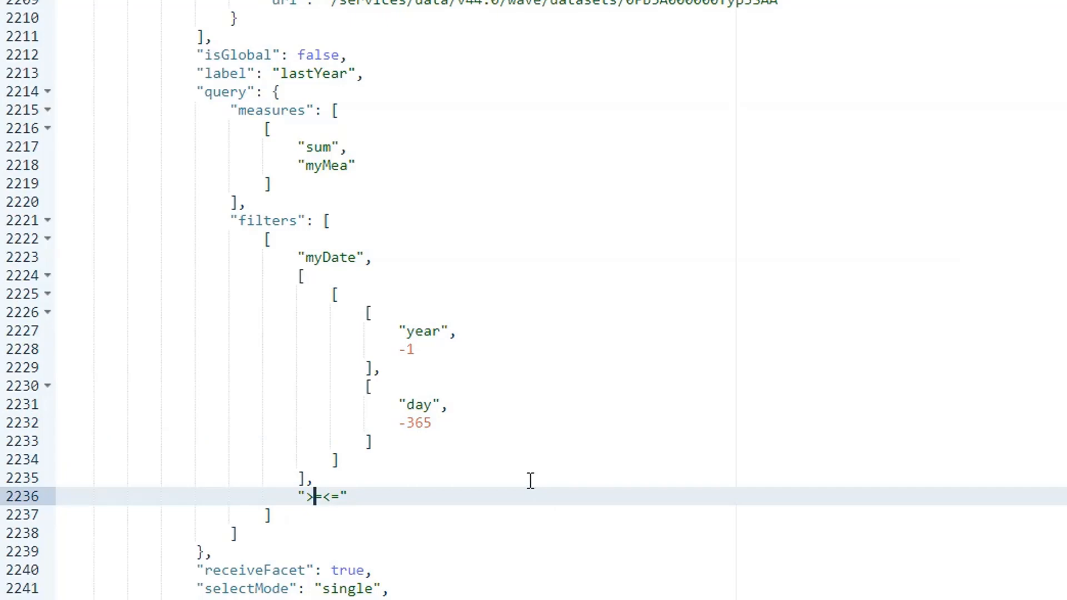
key(Right)
key(BackSpace)
text(=)
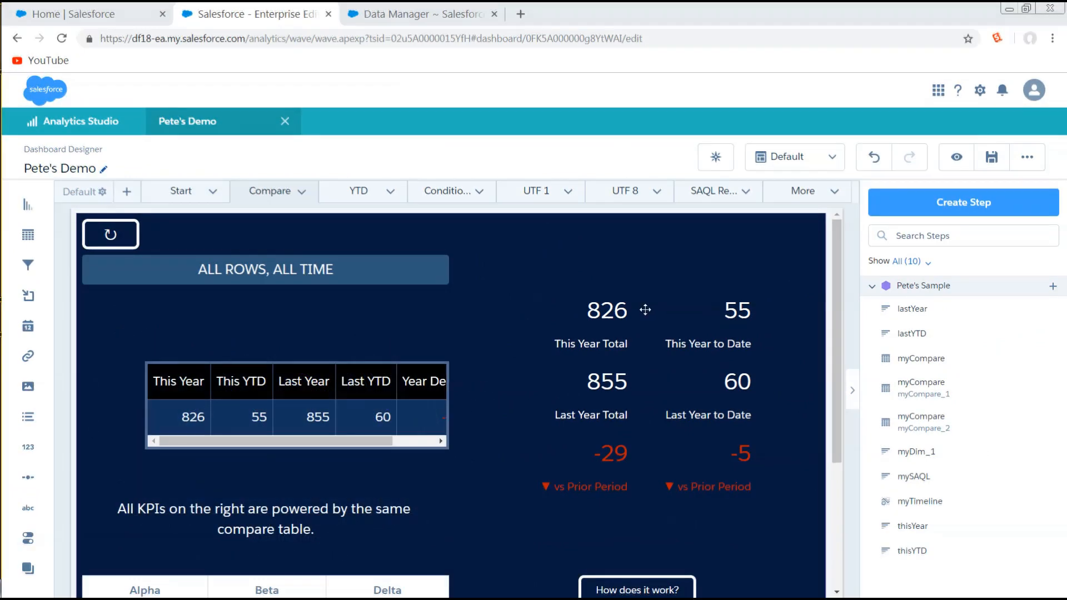
- Preview the Compare page of the dashboard and return to the designer
click(956, 158)
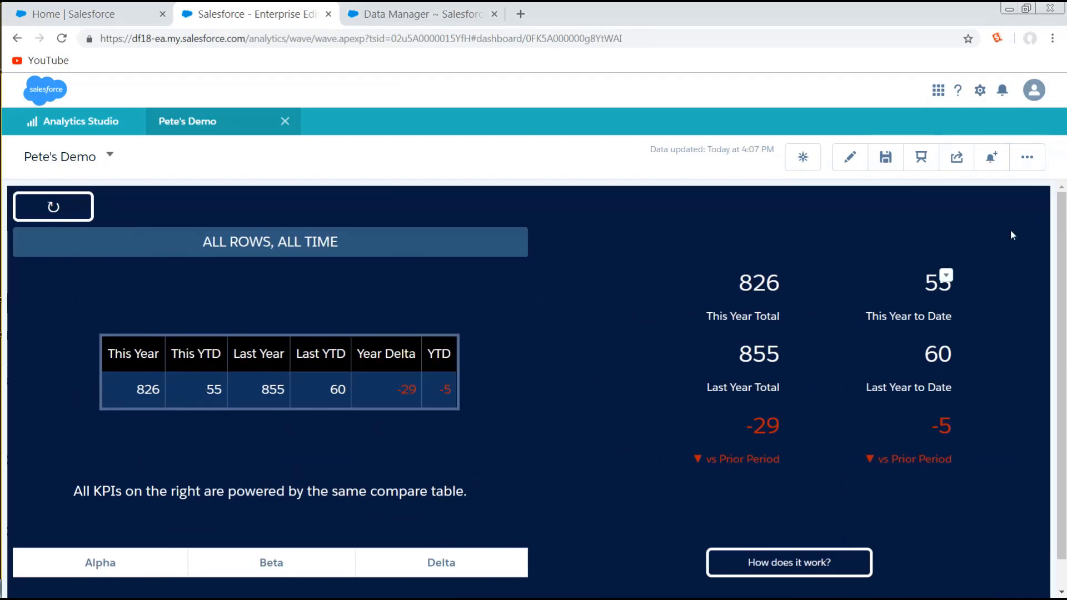
click(850, 158)
- Open the compare table's step and examine the column formulas of Year Delta and YTD
click(386, 393)
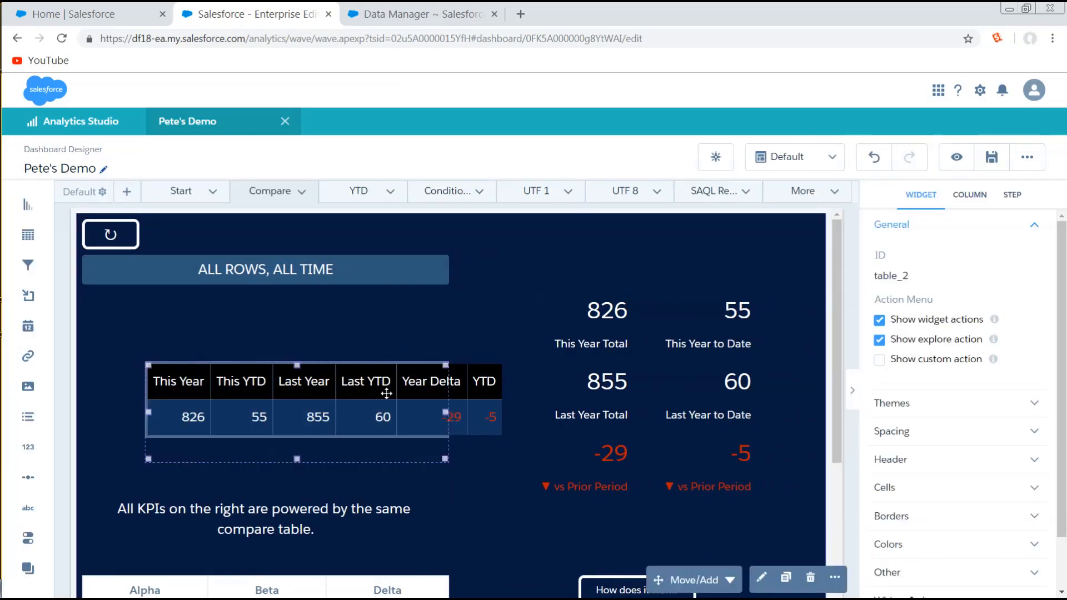
click(769, 579)
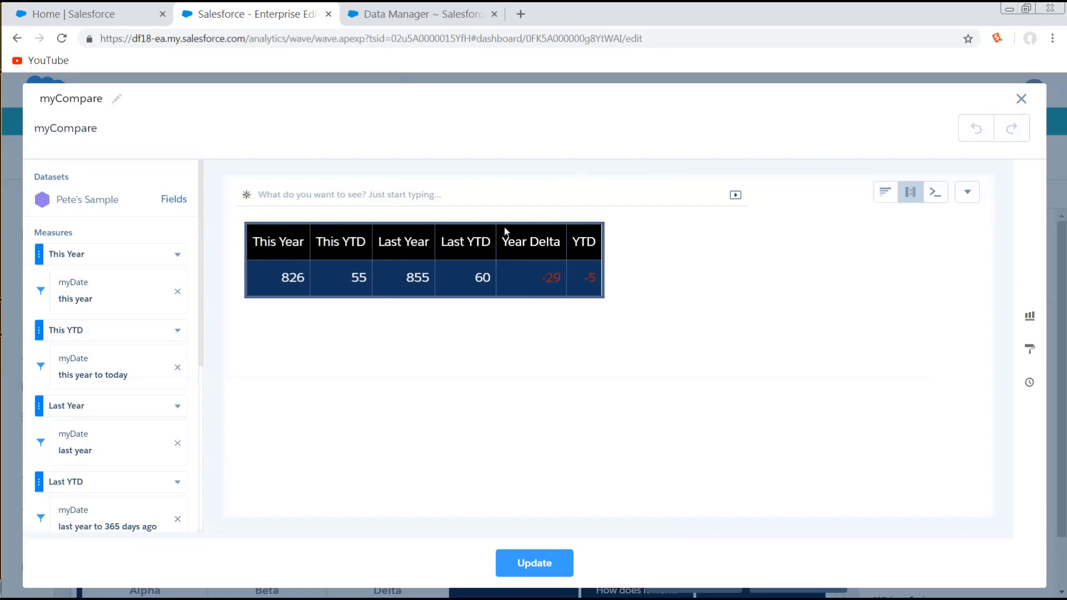
scroll(143, 405, down, 5)
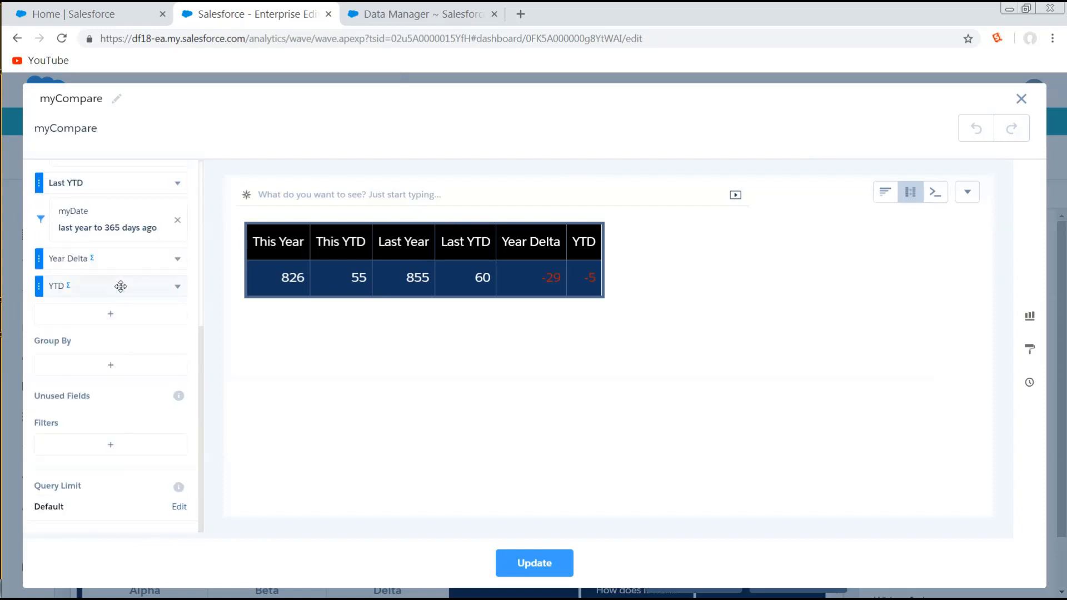
click(178, 259)
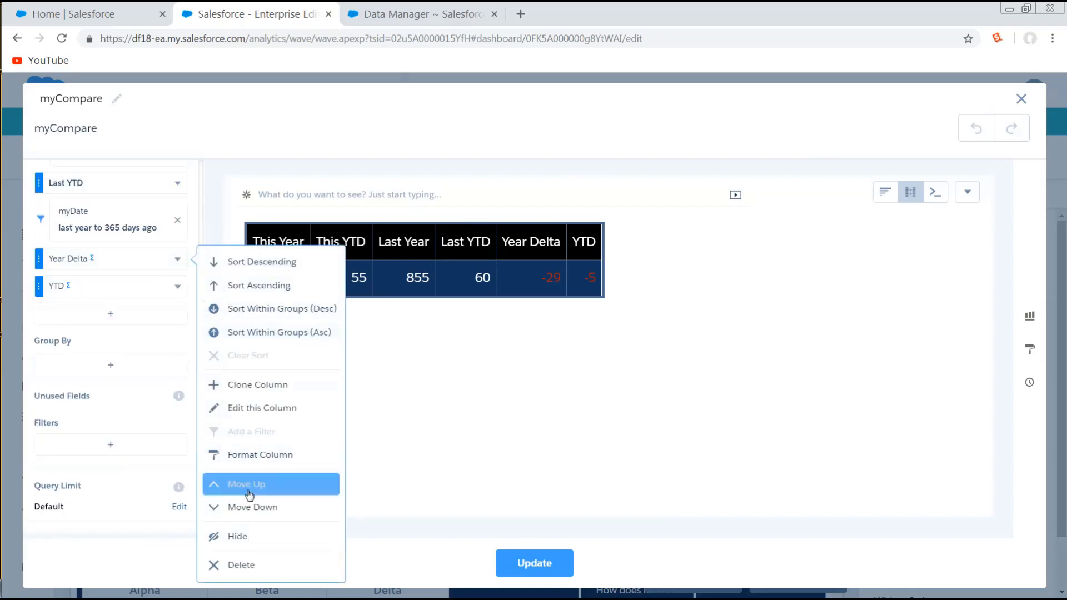
click(249, 413)
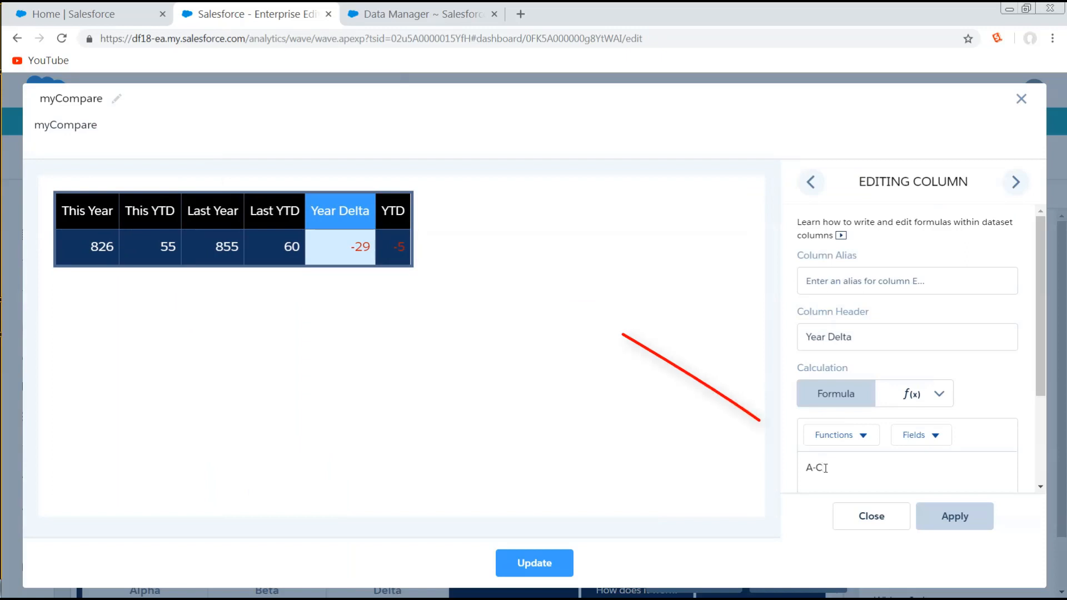
click(1016, 182)
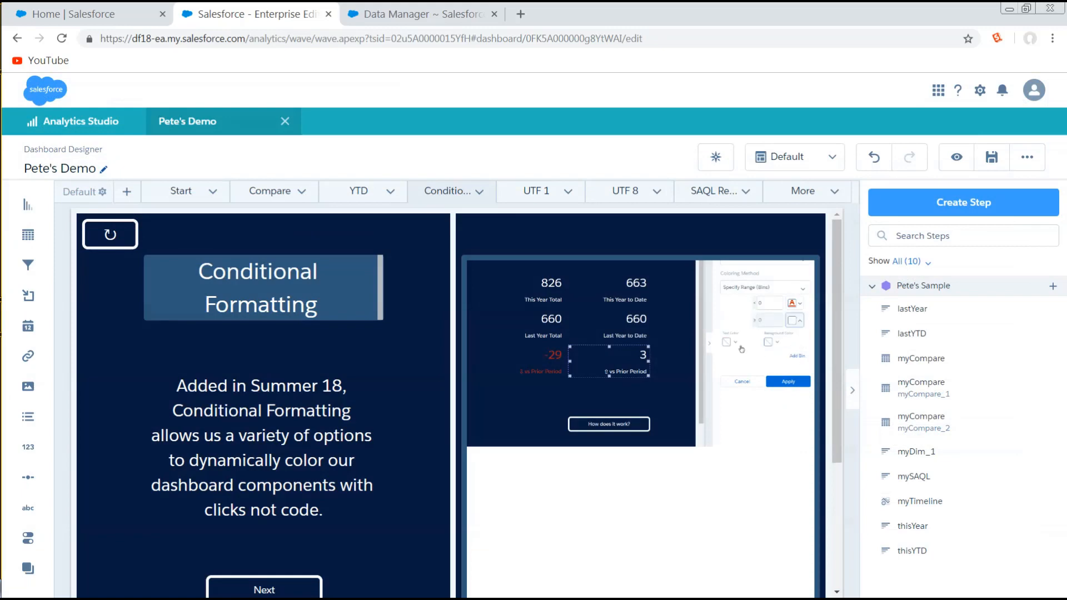
- Start a conditional formatting rule for the This Year to Date number on the Compare page and examine the available coloring methods
click(269, 191)
click(724, 410)
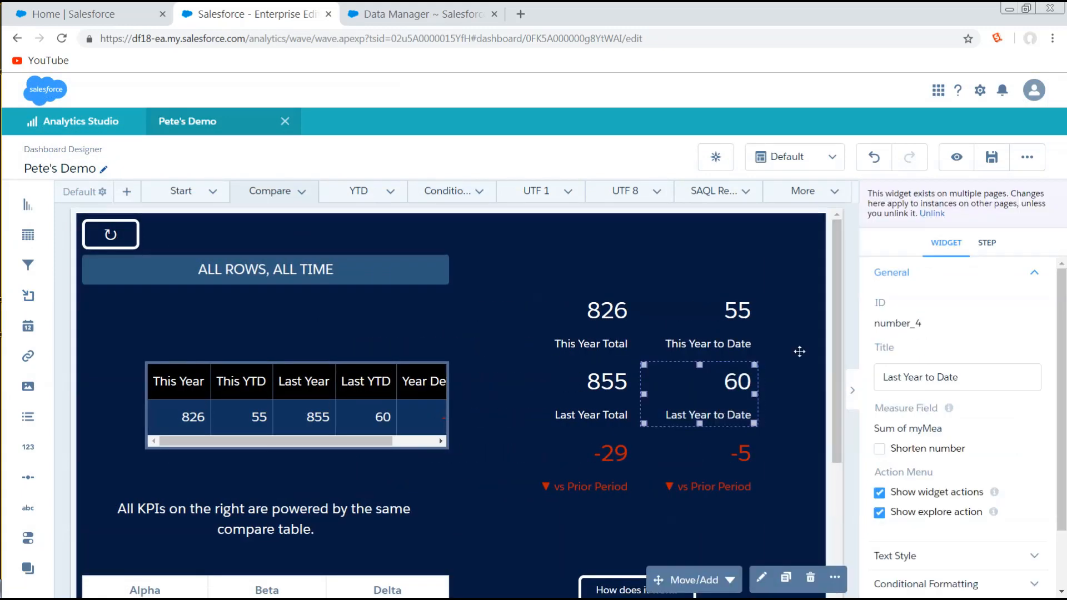
click(733, 328)
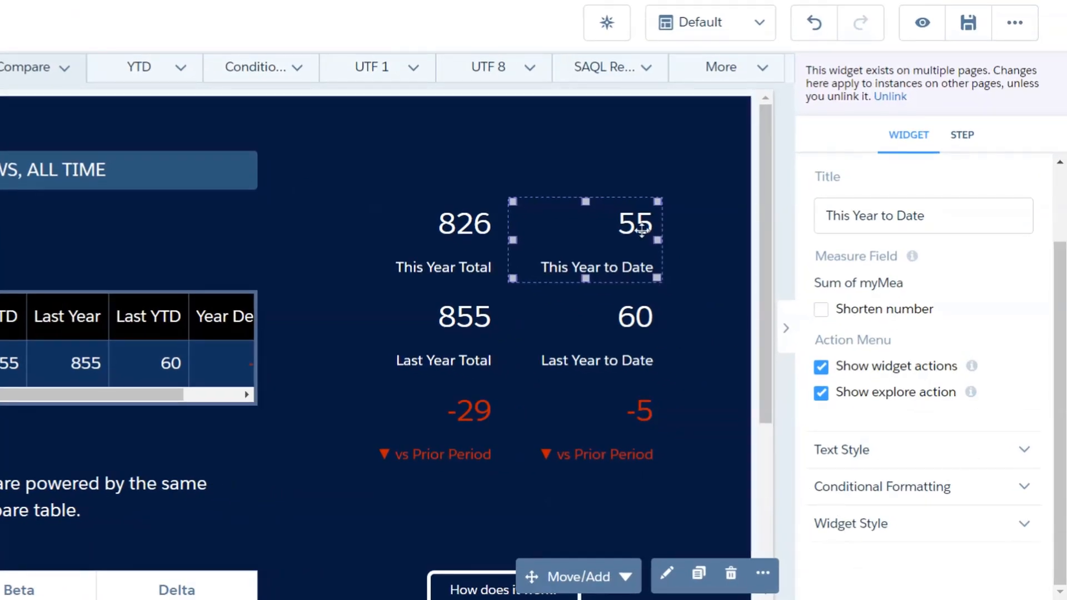
click(867, 489)
scroll(867, 492, down, 2)
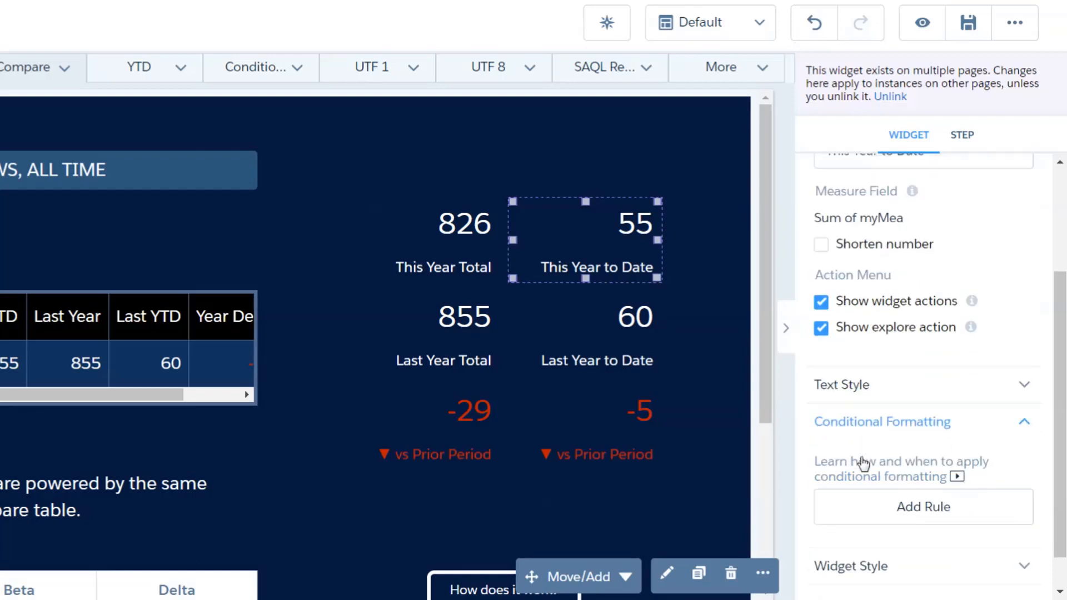
click(910, 472)
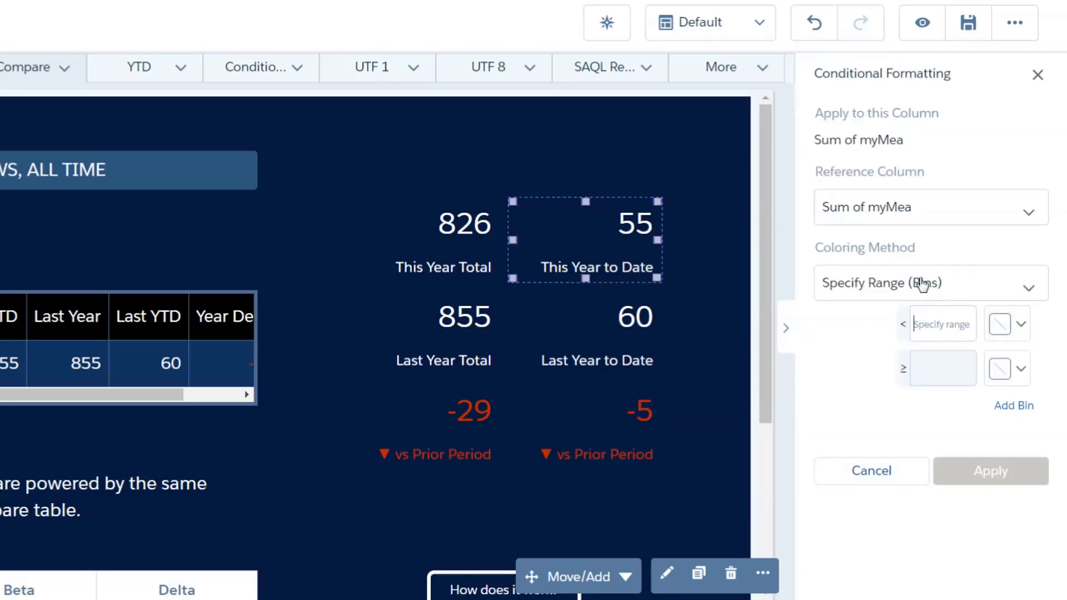
click(1026, 289)
scroll(900, 467, down, 1)
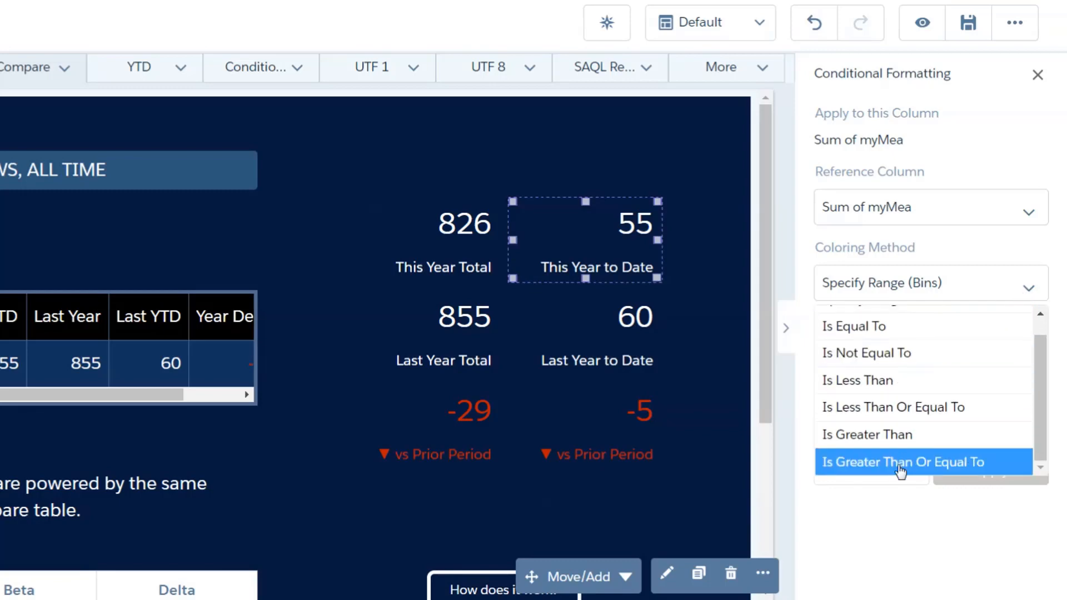
click(994, 252)
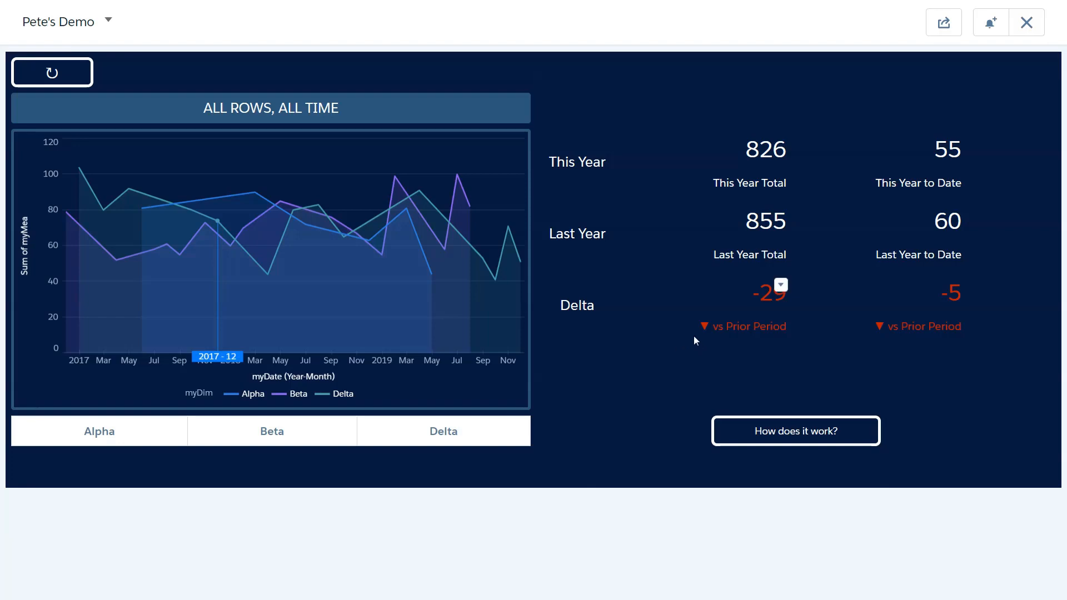
- Filter the presented dashboard to Beta and proceed to the page explaining how it works
click(278, 432)
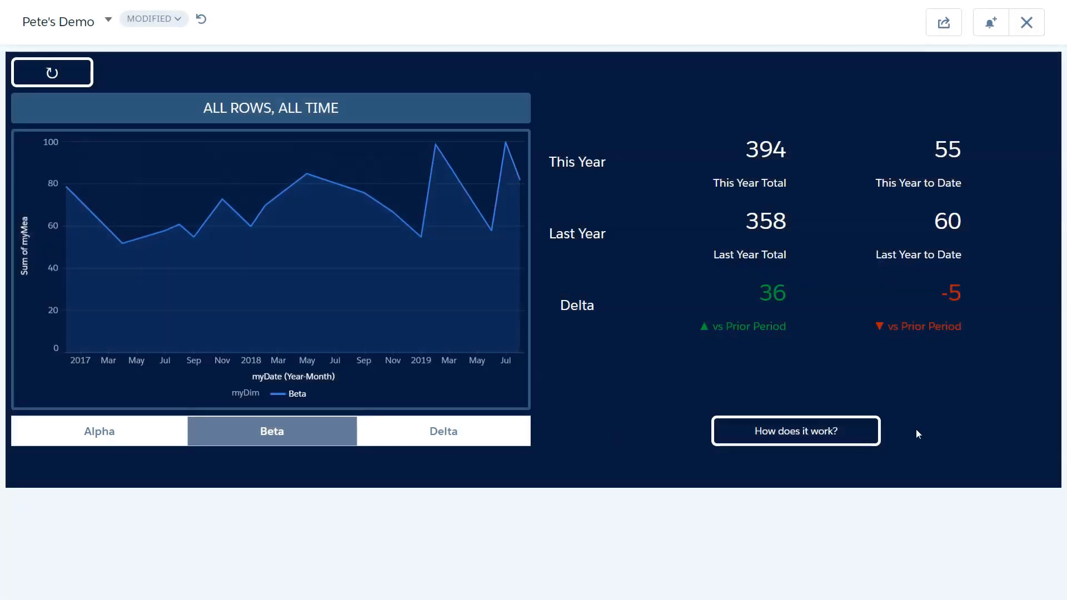
click(810, 432)
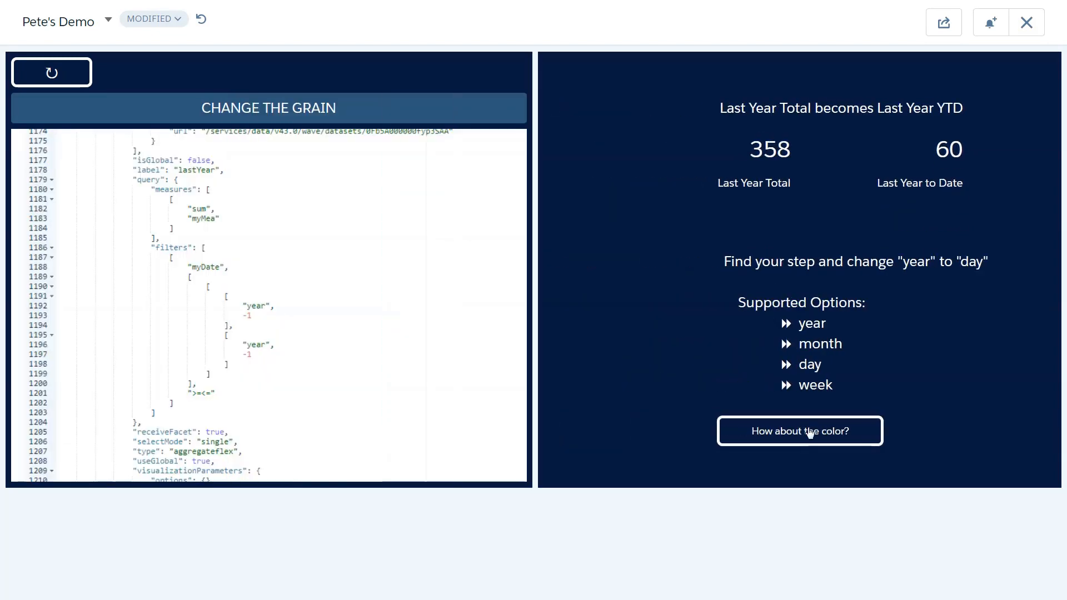
- Proceed through the presented pages on color and UTF 8 characters to the case statement example and reopen the dashboard in the designer
click(810, 434)
click(233, 428)
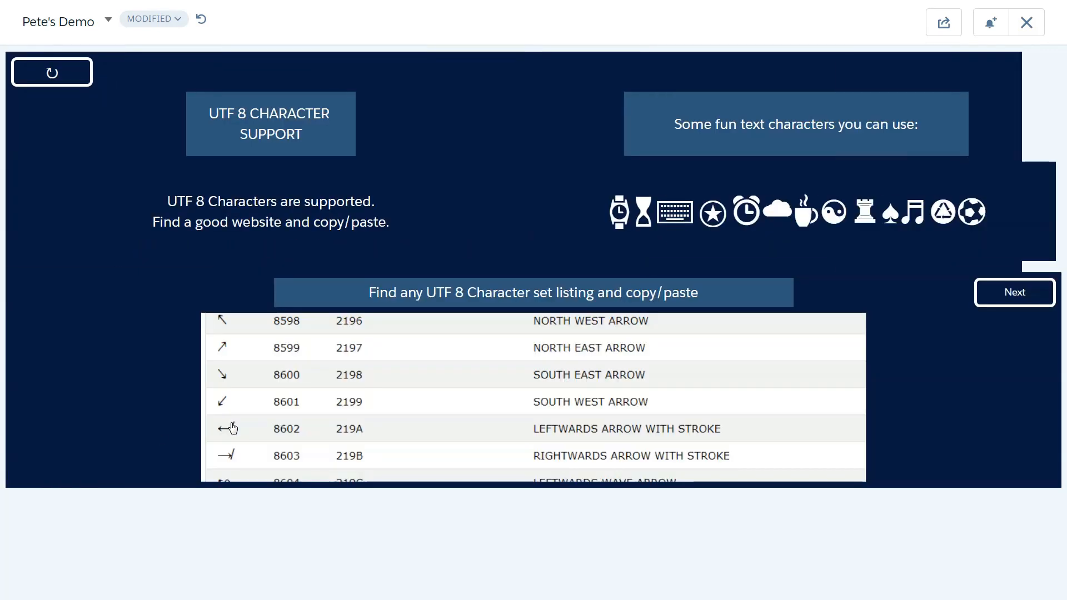
click(1044, 284)
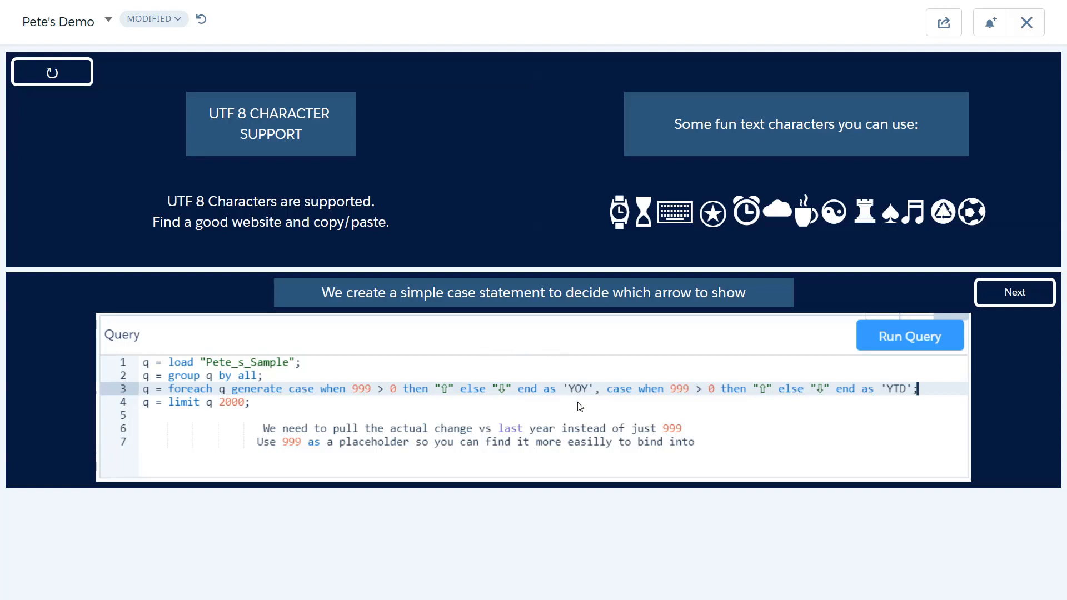
key(Escape)
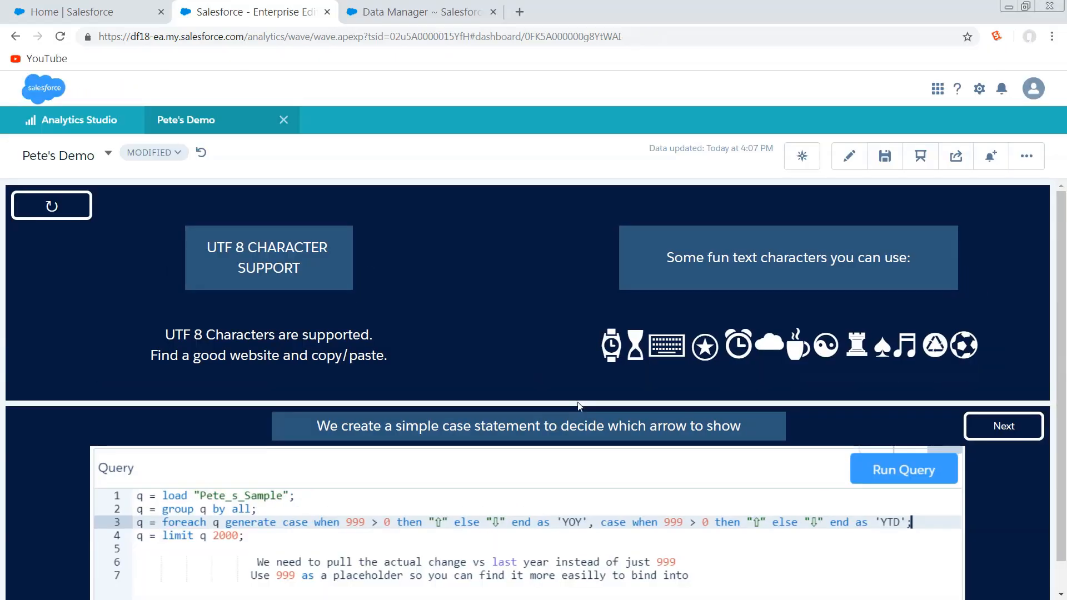
key(ctrl+e)
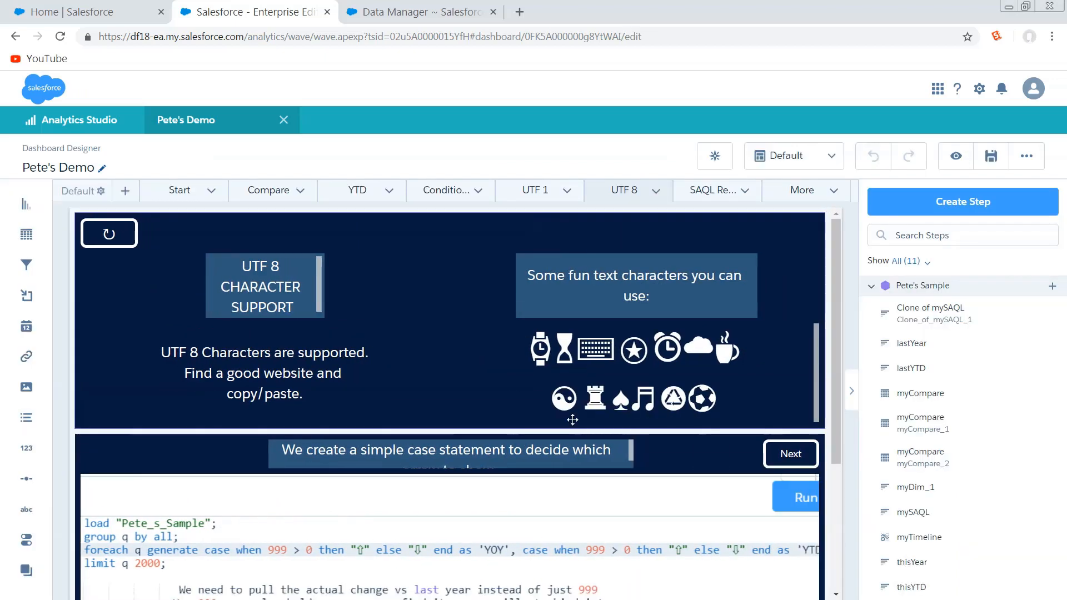
- Set the YOY comparison number in the Clone of mySAQL query to 1234, run the query and update the step
scroll(573, 420, down, 3)
scroll(571, 407, up, 1)
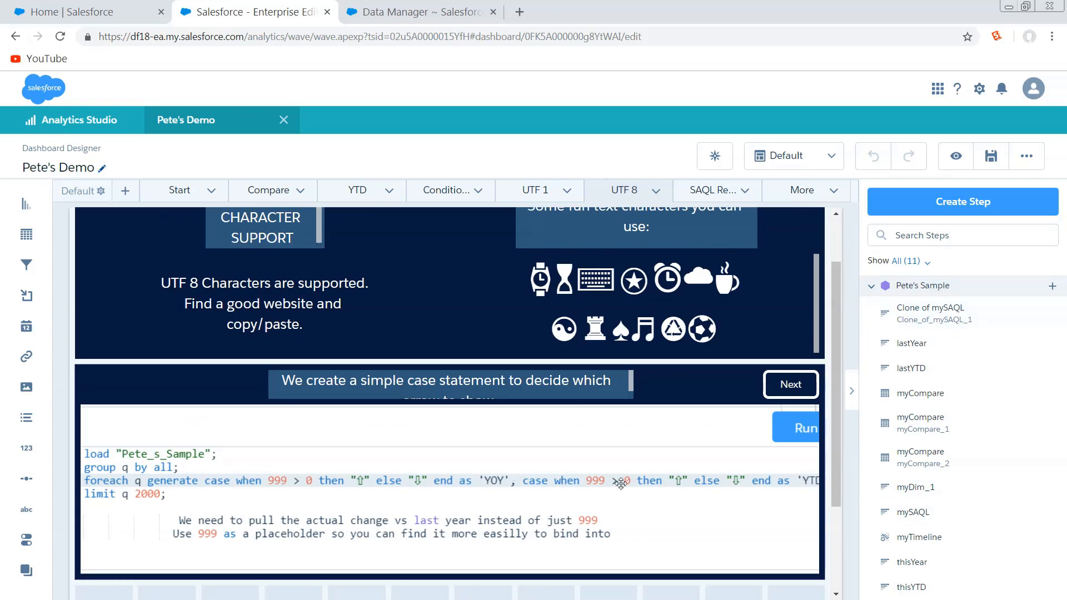
mouse_move(1000, 306)
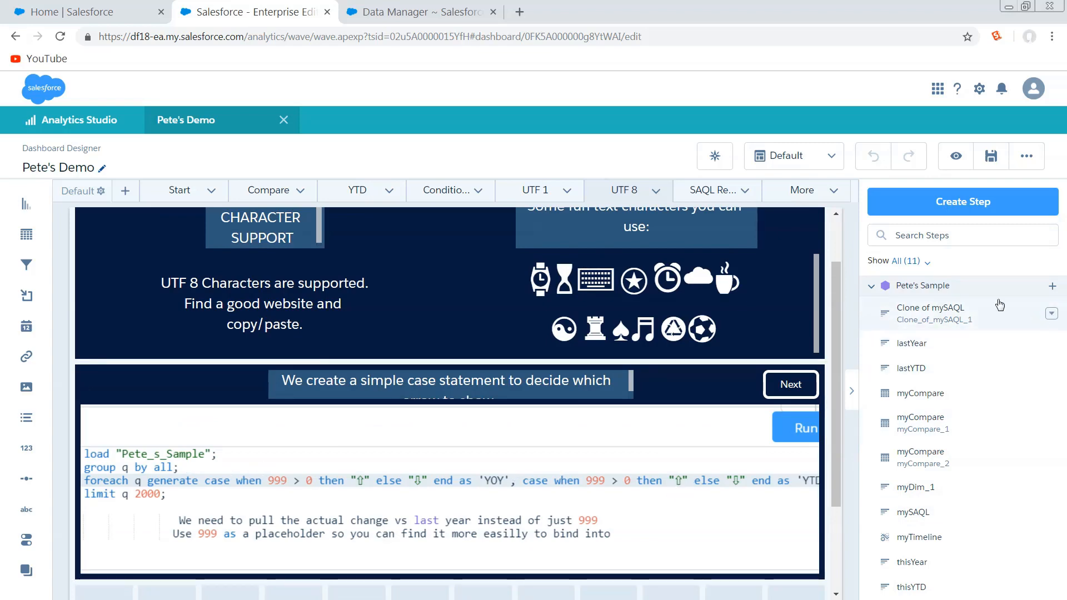
click(1052, 314)
click(975, 332)
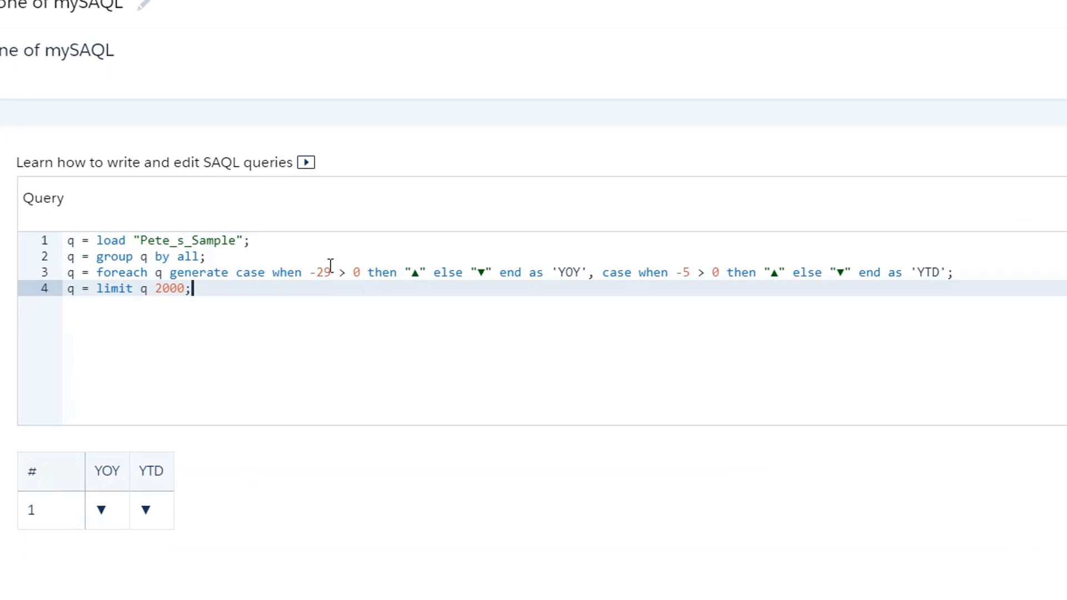
drag(331, 273, 309, 272)
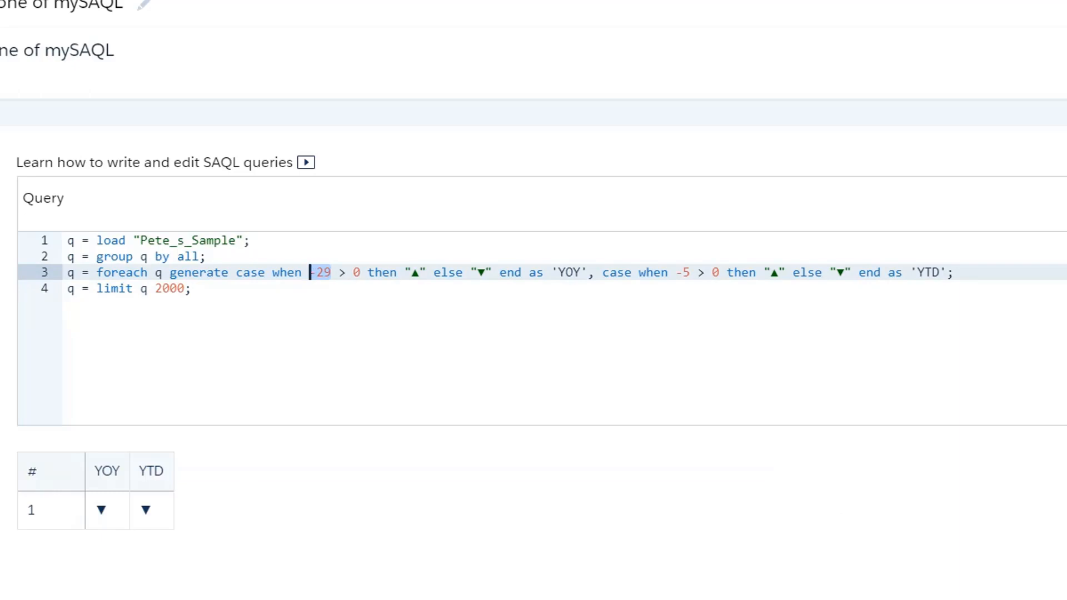
text(1234)
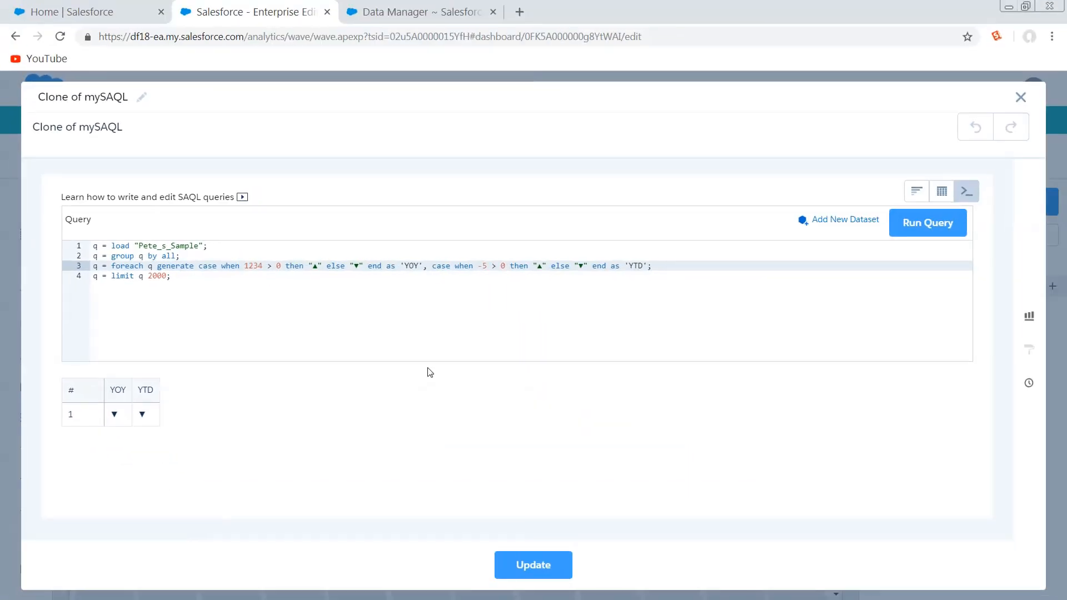
click(916, 225)
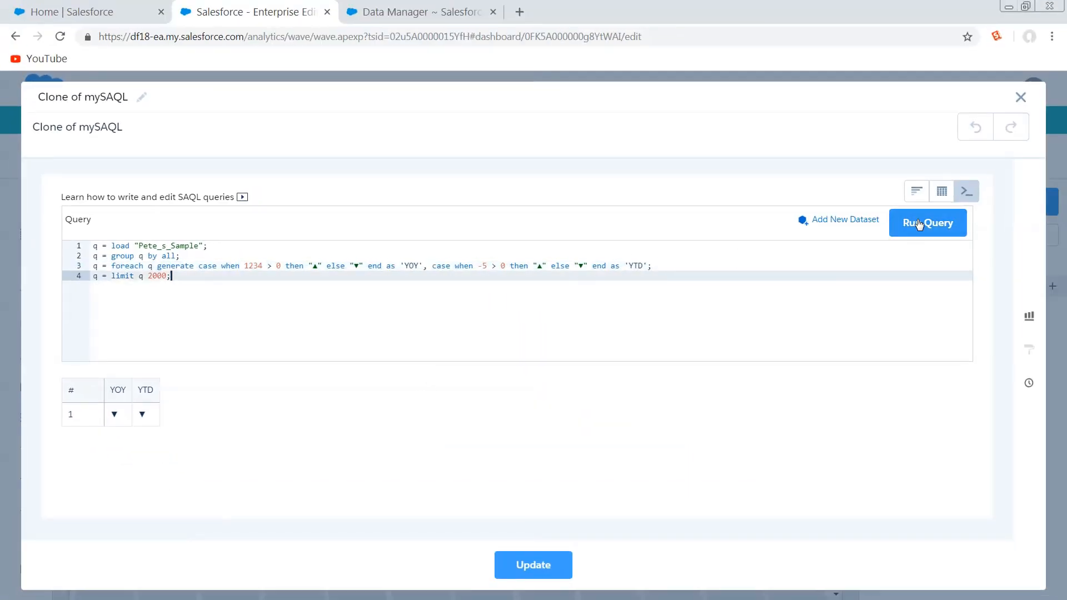
click(533, 564)
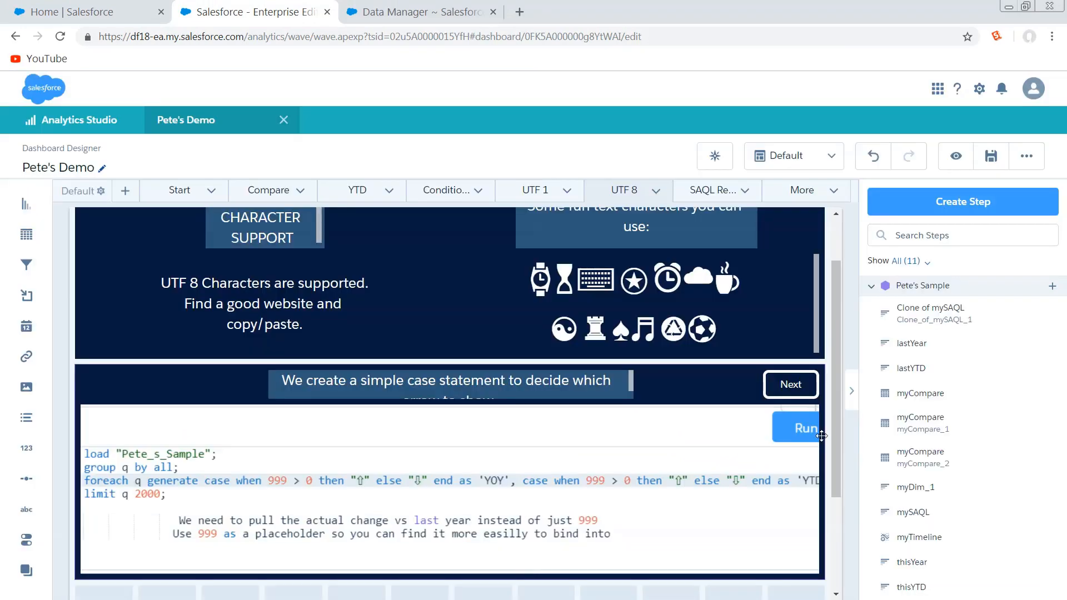
- Open the dashboard JSON and locate the placeholder 1234 in the query of Clone_of_mySAQL_1
key(ctrl+e)
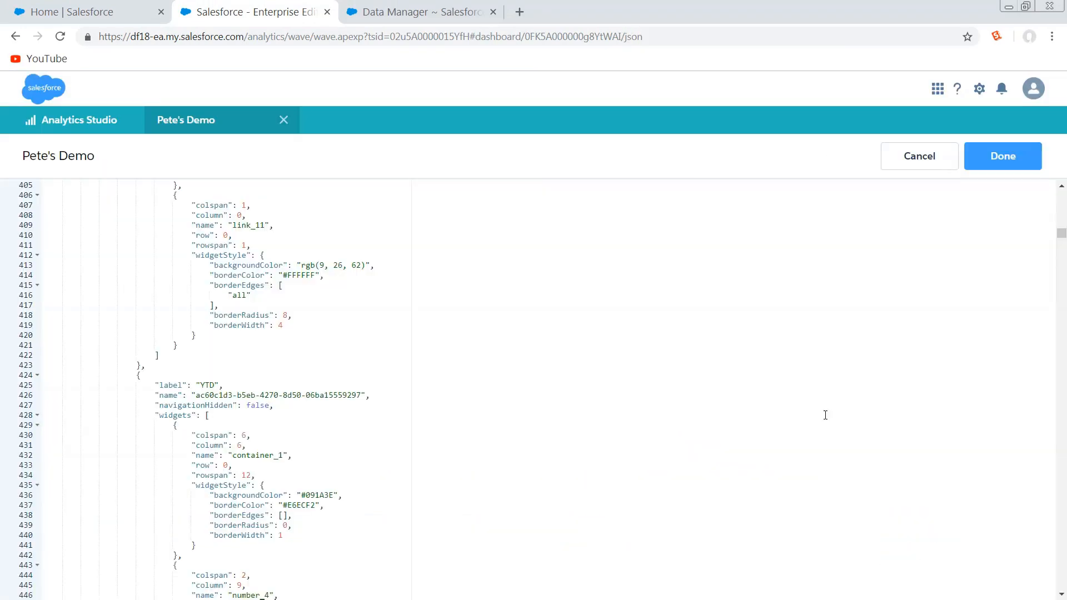
key(ctrl+f)
text(1234)
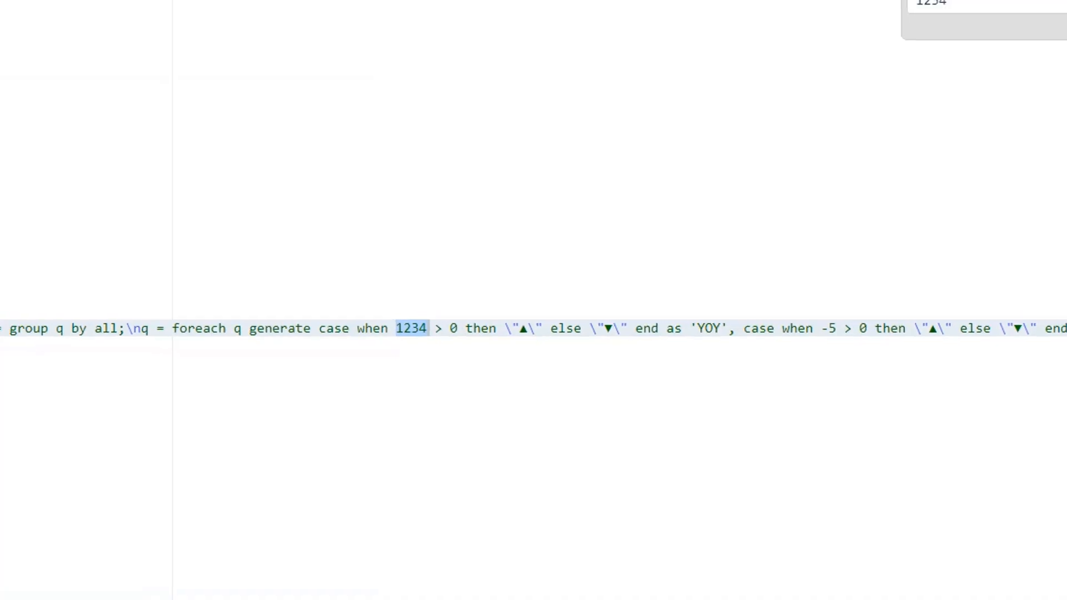
drag(1062, 344, 1029, 598)
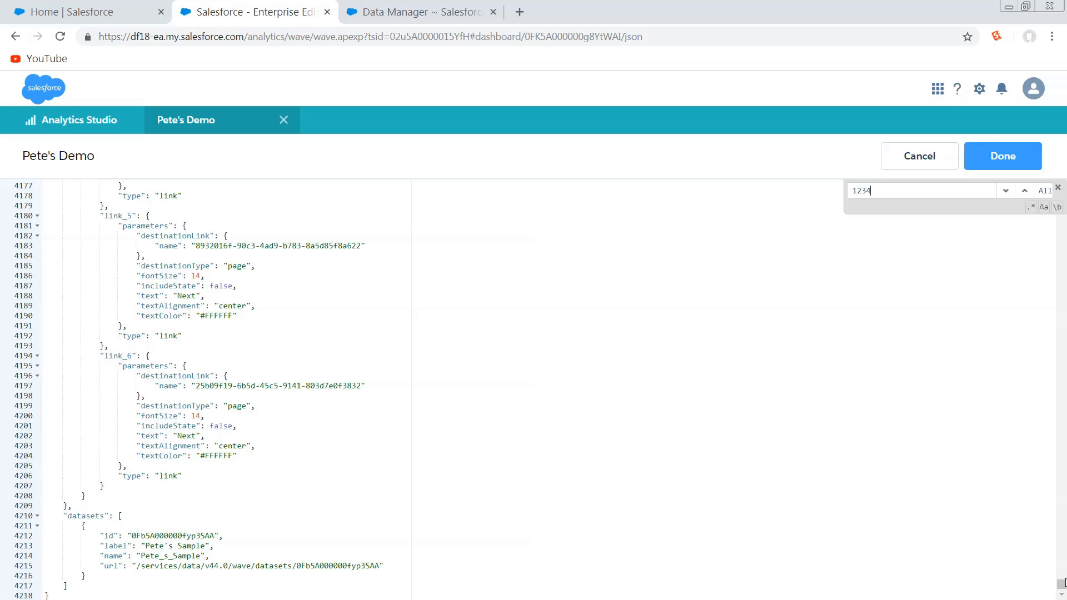
drag(1063, 586, 1063, 449)
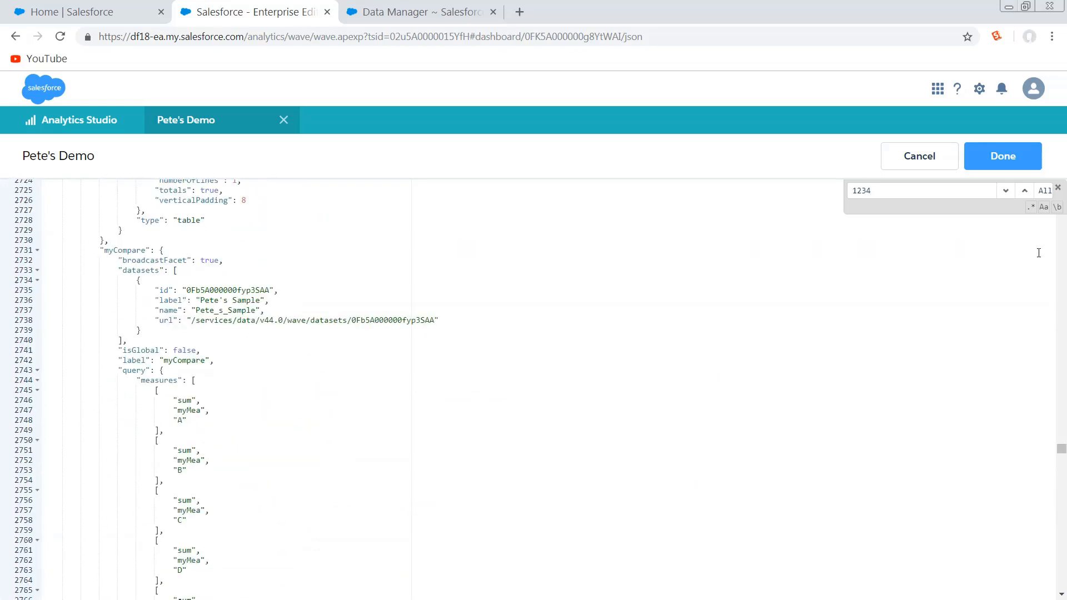
click(1007, 192)
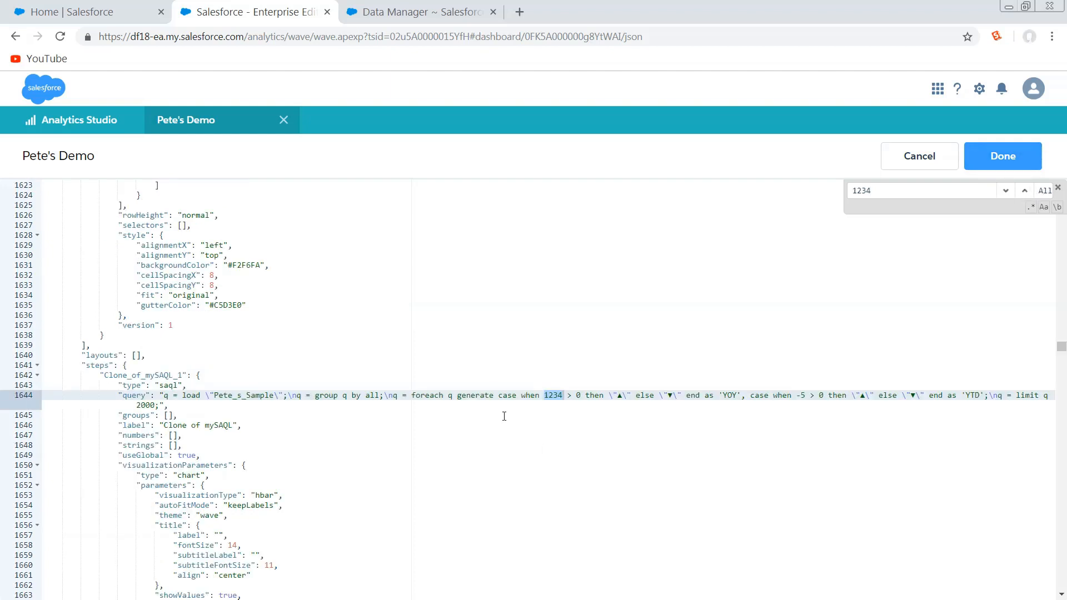
click(562, 395)
- Search the dashboard JSON for mySAQL and examine the myCompare cell binding in that step's case statement
key(ctrl+f)
text(mySA)
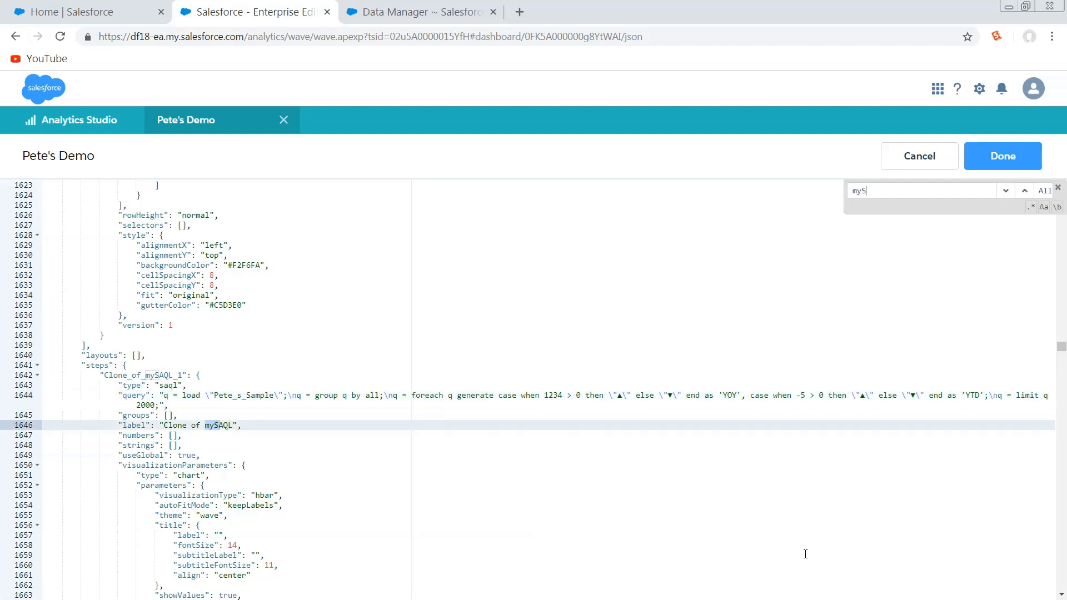
key(BackSpace)
text(AQL)
key(Return)
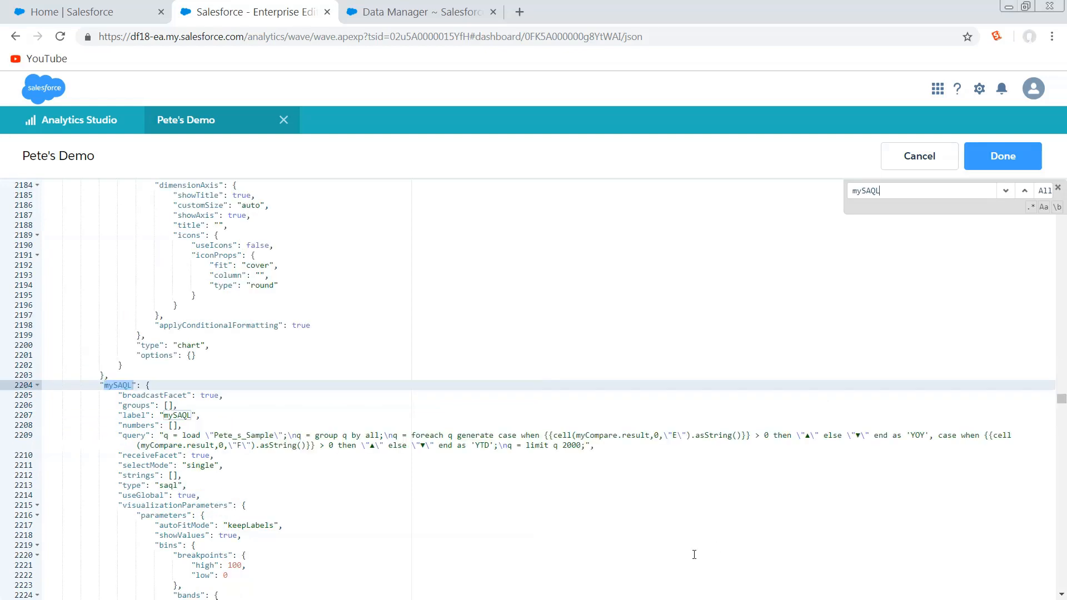
scroll(700, 550, down, 2)
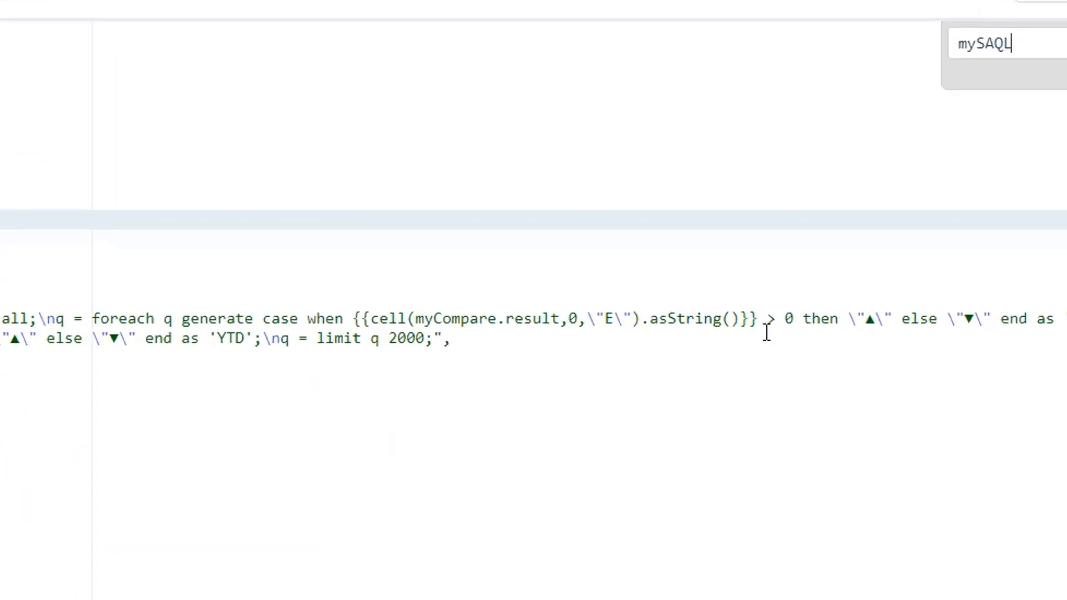
drag(753, 330, 346, 318)
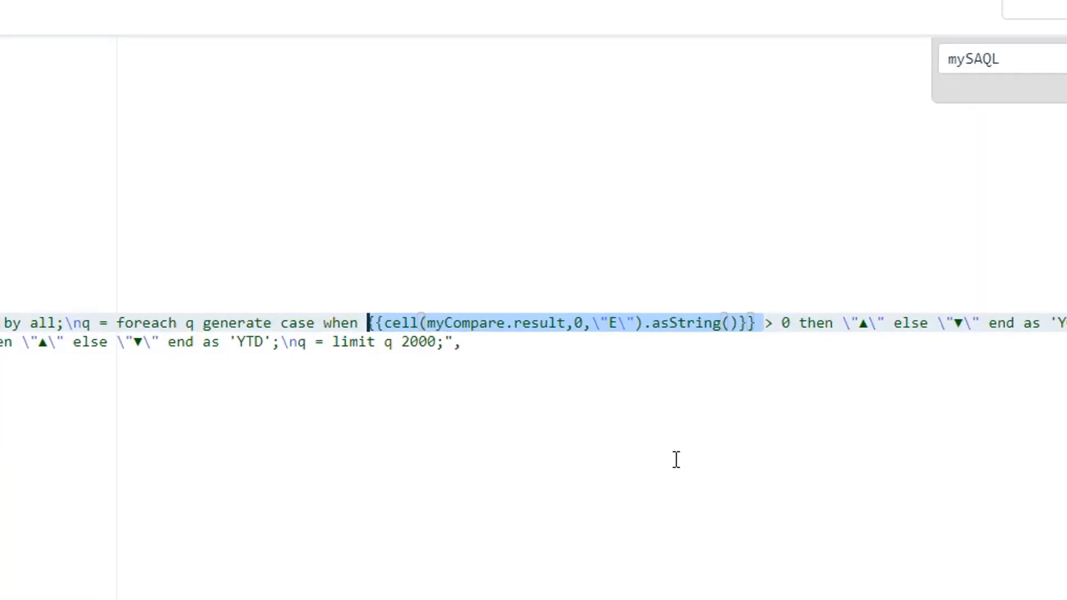
click(868, 321)
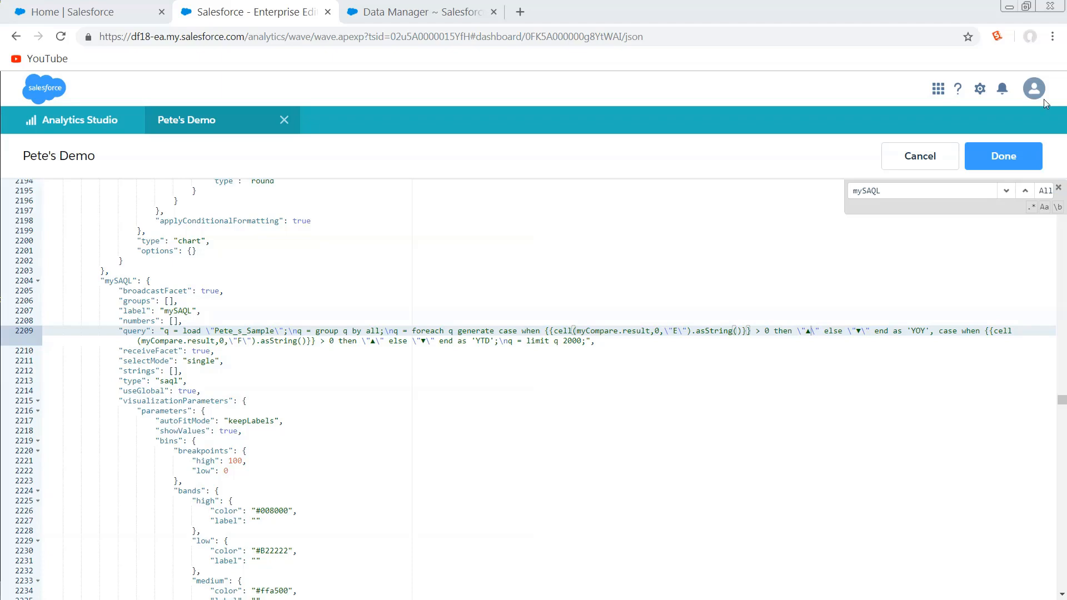
- Find the next use of mySAQL in the JSON and examine the title binding and "vs Prior Period" text of number_9
click(1006, 190)
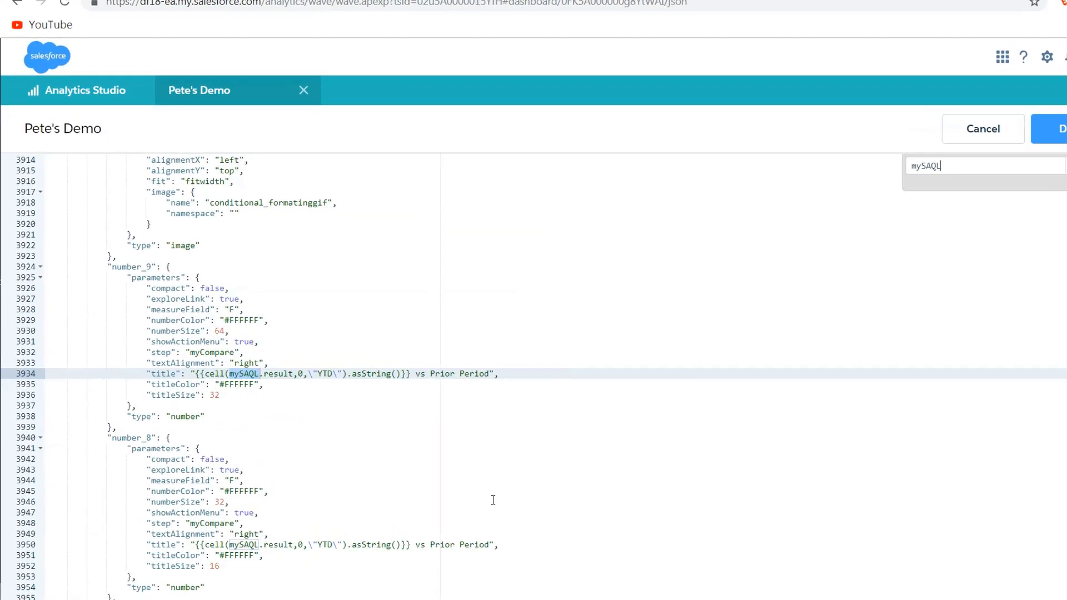
click(251, 376)
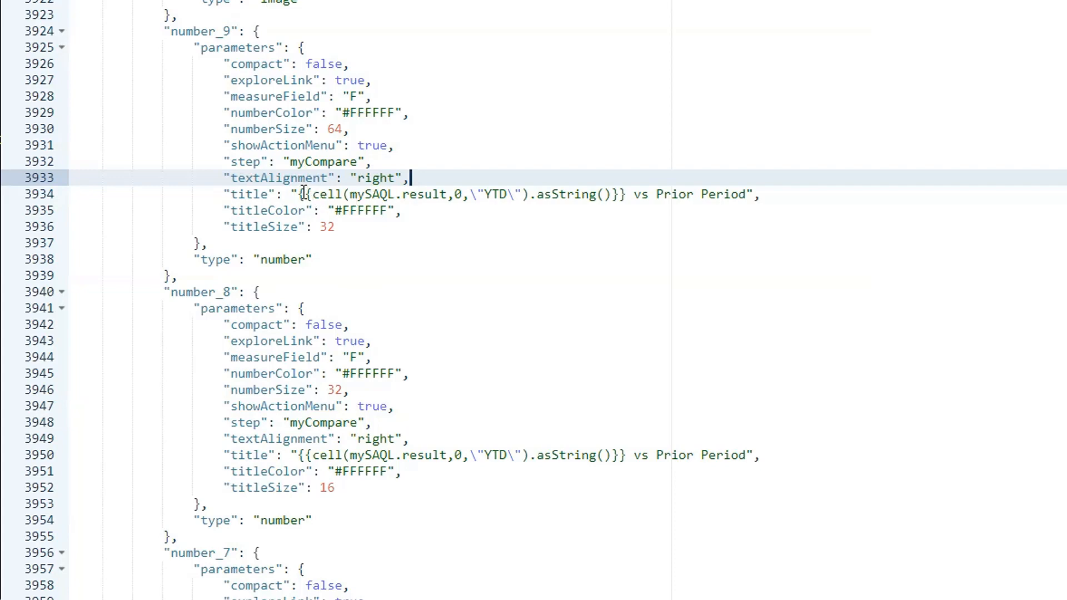
click(320, 194)
drag(341, 194, 624, 195)
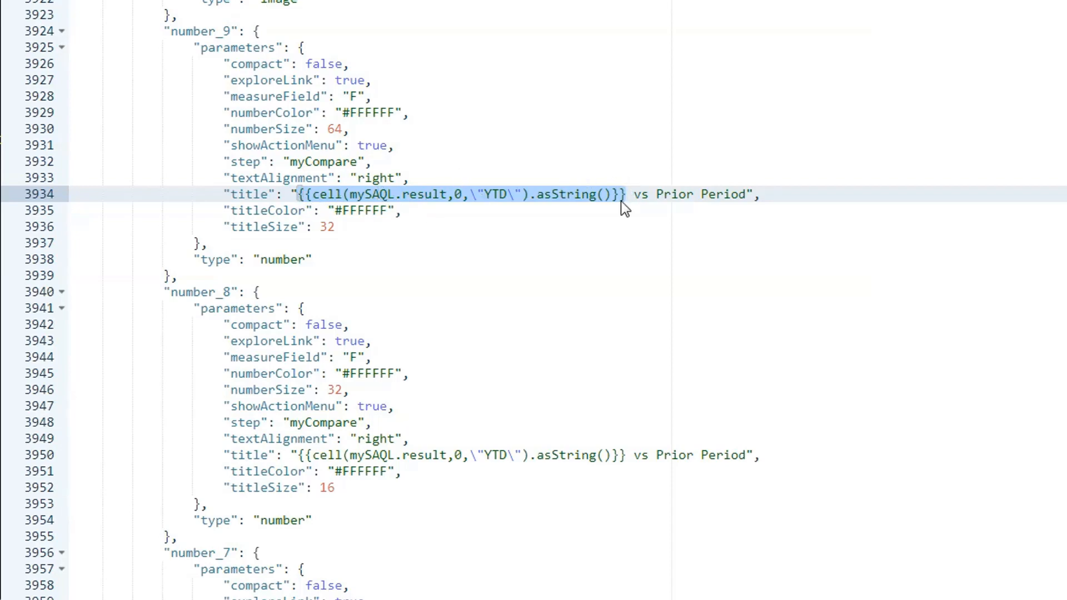
drag(634, 194, 748, 194)
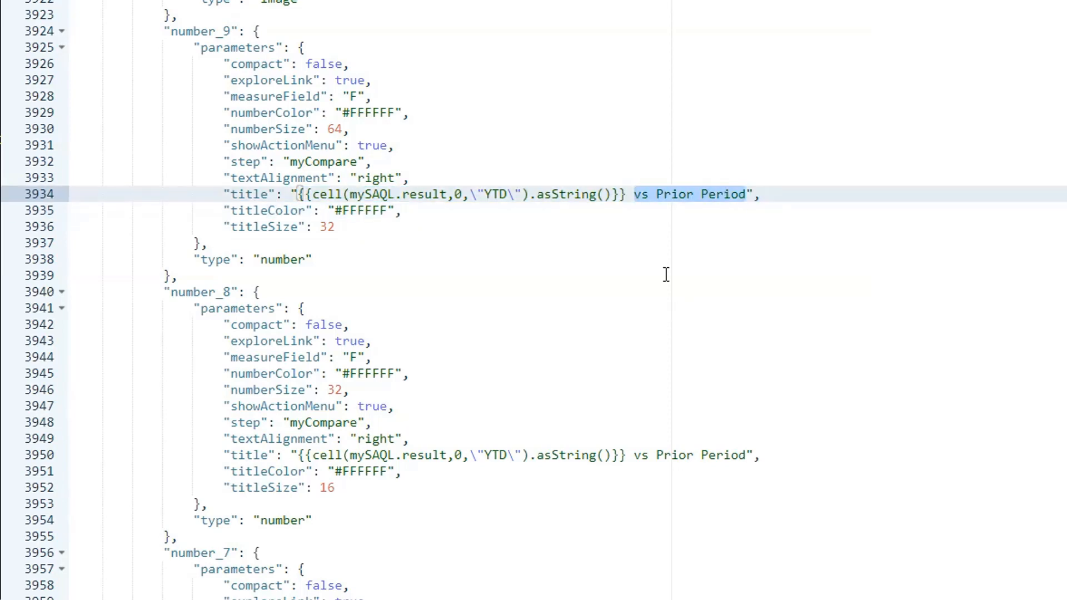
click(659, 195)
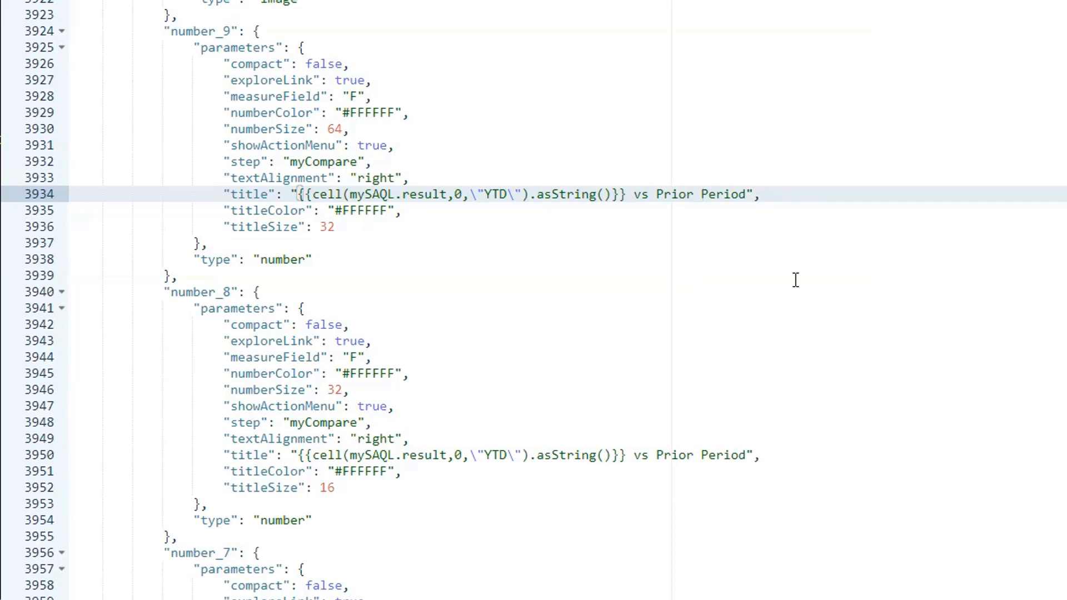
drag(701, 194, 748, 194)
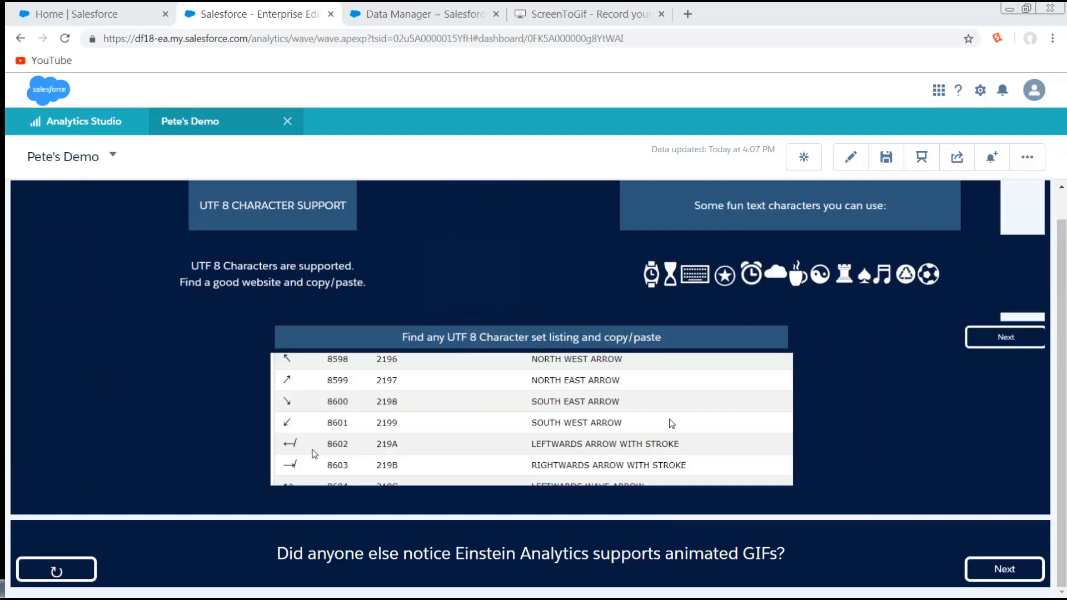
- Proceed from the dashboard page about animated GIF support to the following page
click(1022, 573)
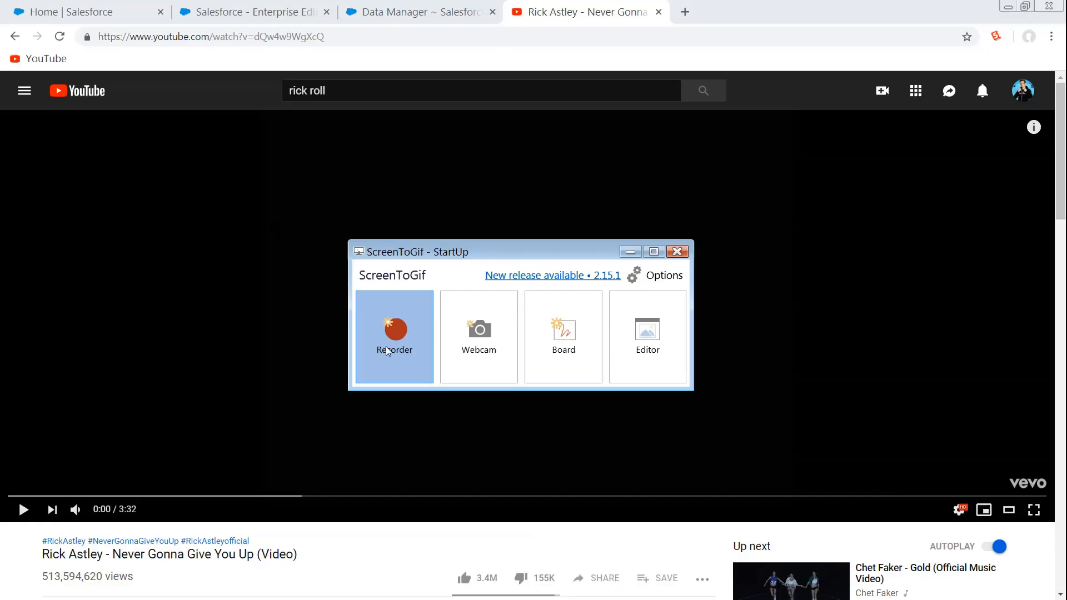
click(410, 337)
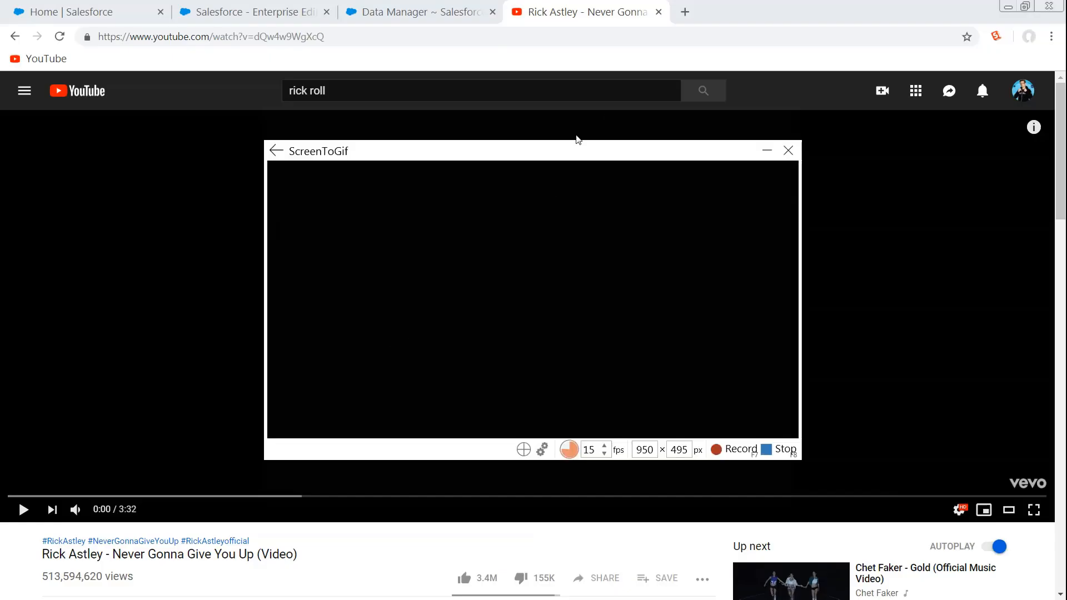